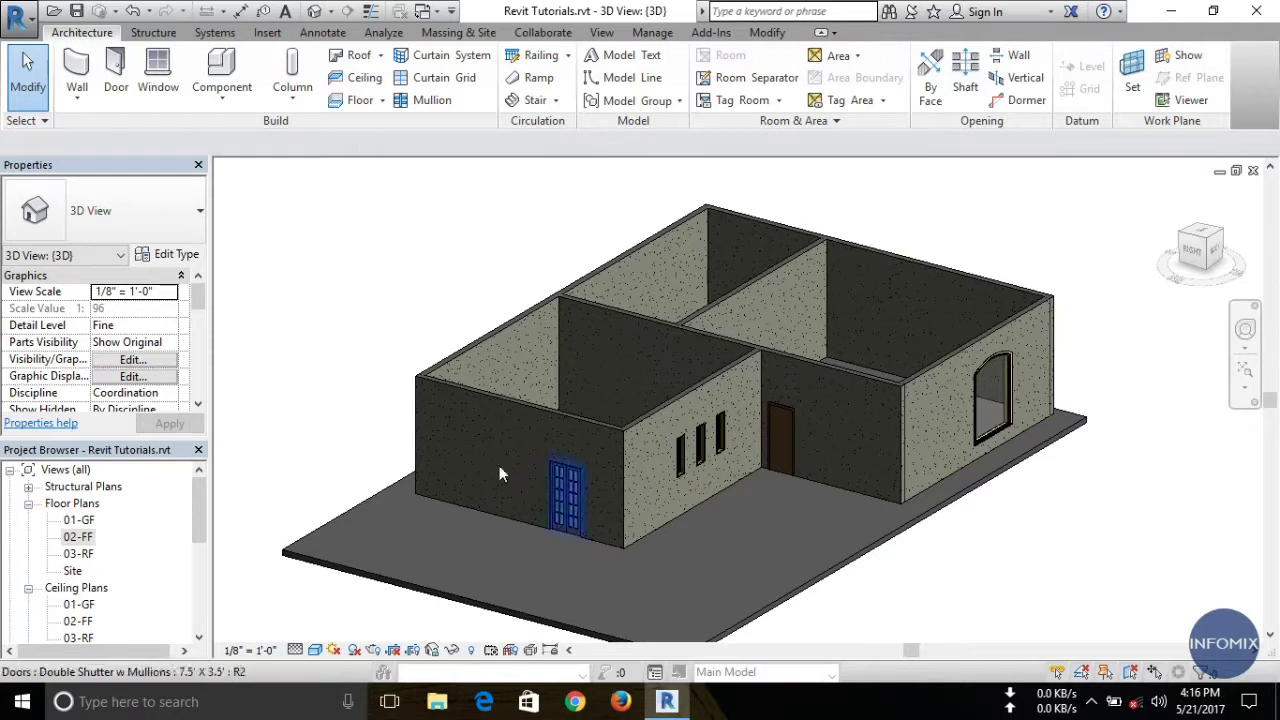
Step: Open the 02-FF floor plan of Revit Tutorials.rvt from the Project Browser
double_click(86, 542)
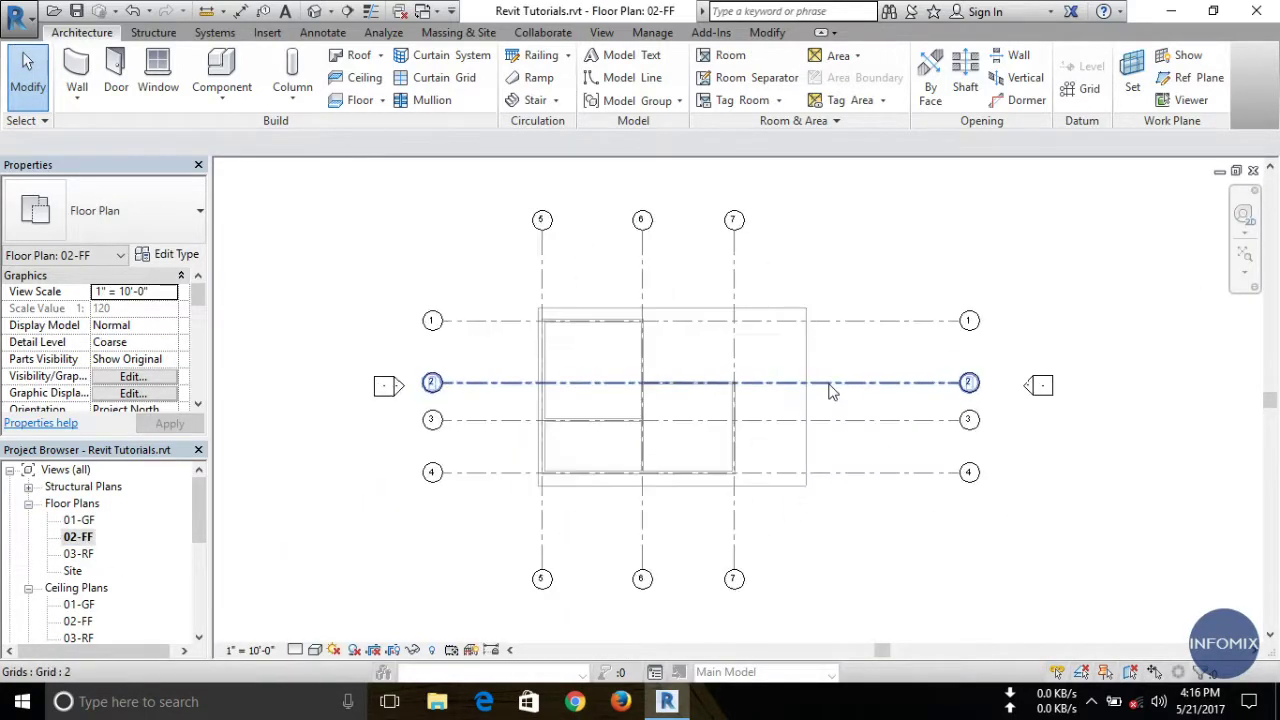
Step: Zoom into the 02-FF plan and expand the Roof dropdown on the Architecture tab
scroll(774, 394, "up", 4)
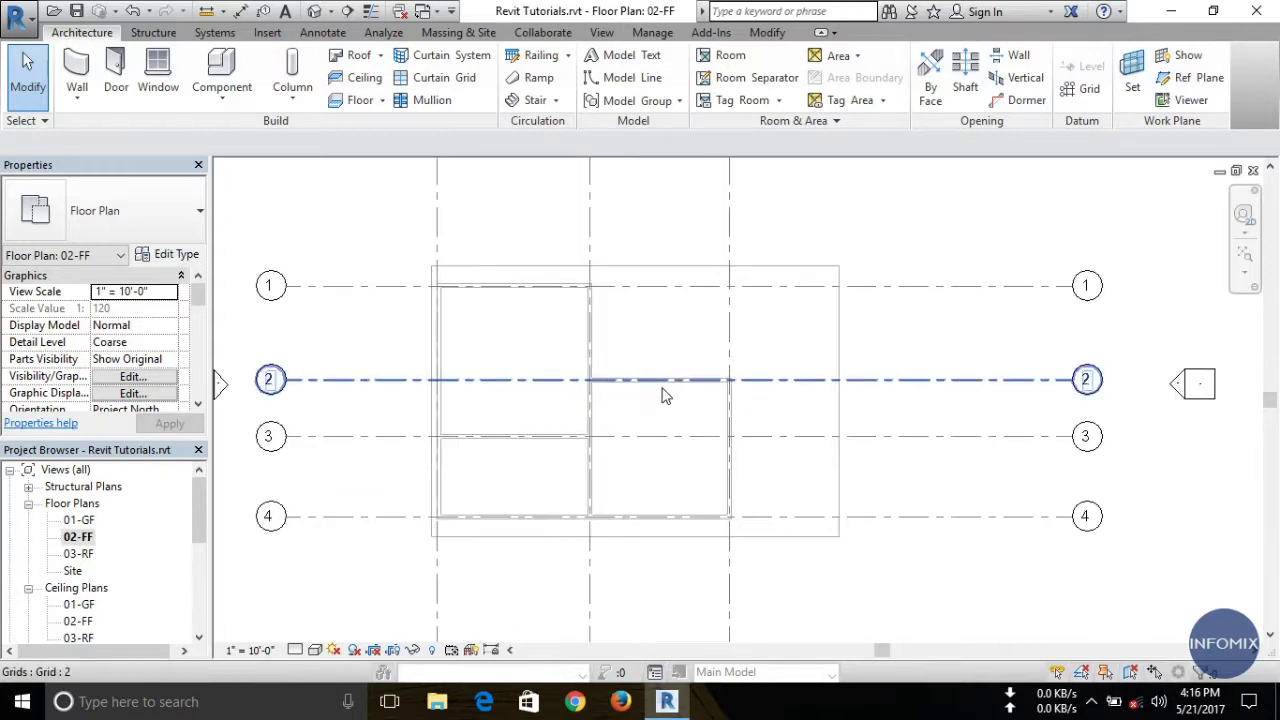
scroll(636, 438, "up", 2)
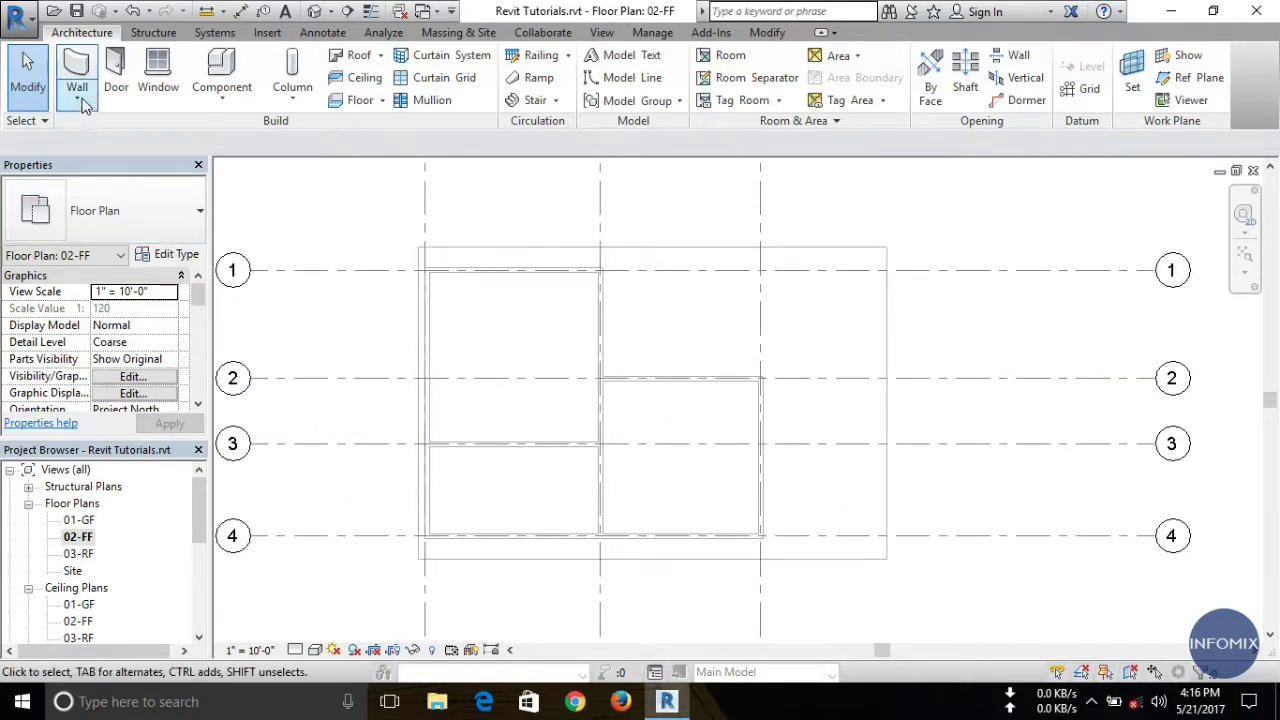
left_click(382, 60)
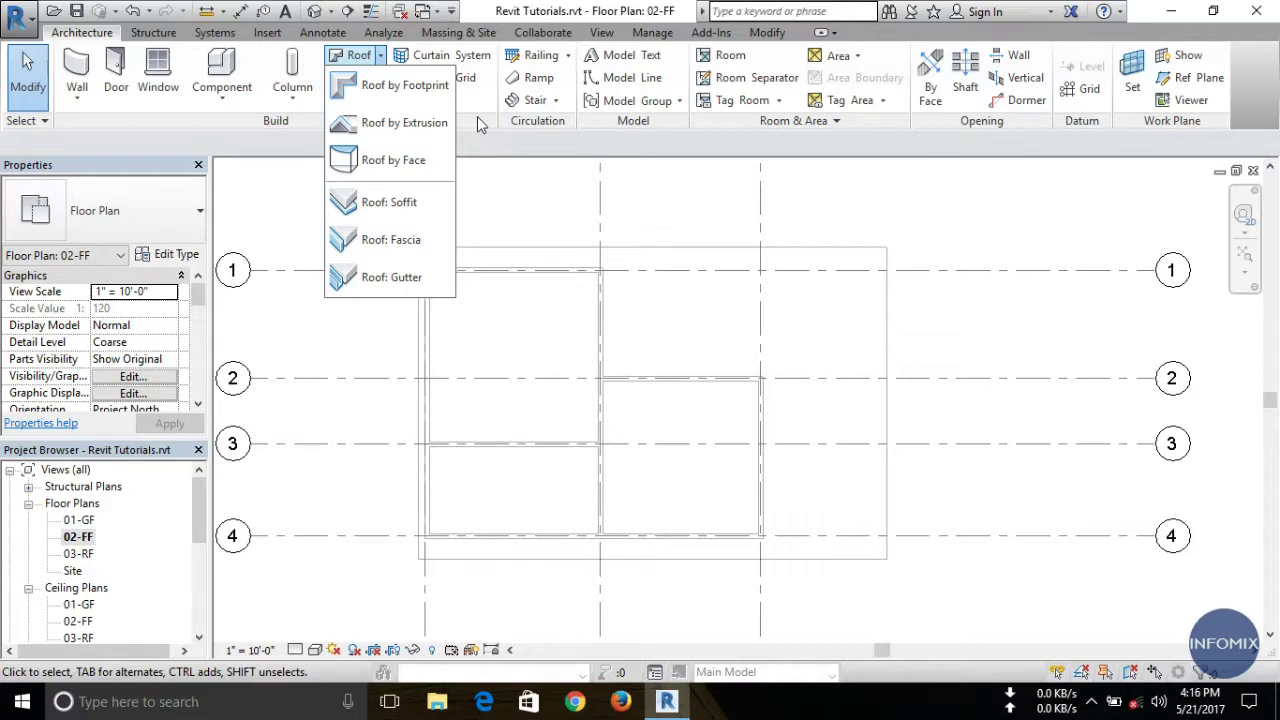
Step: Start a Roof by Footprint sketch on 02-FF with the Pick Lines tool
left_click(383, 88)
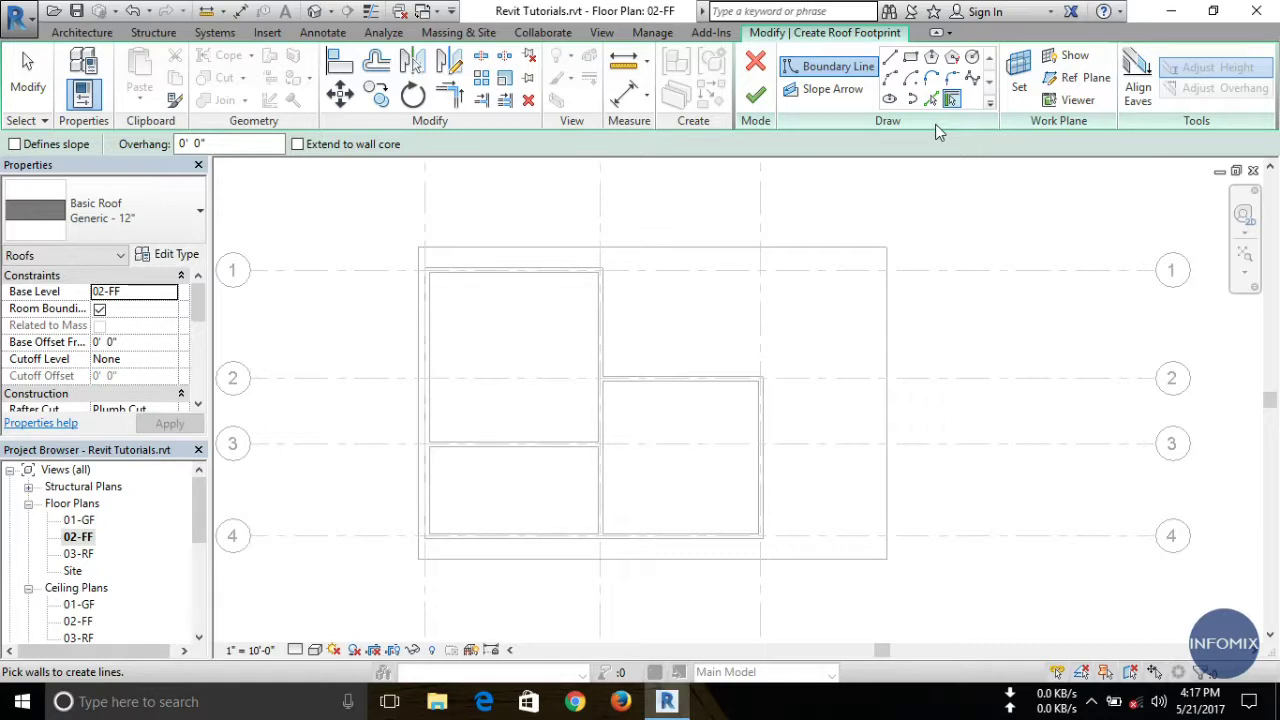
left_click(930, 99)
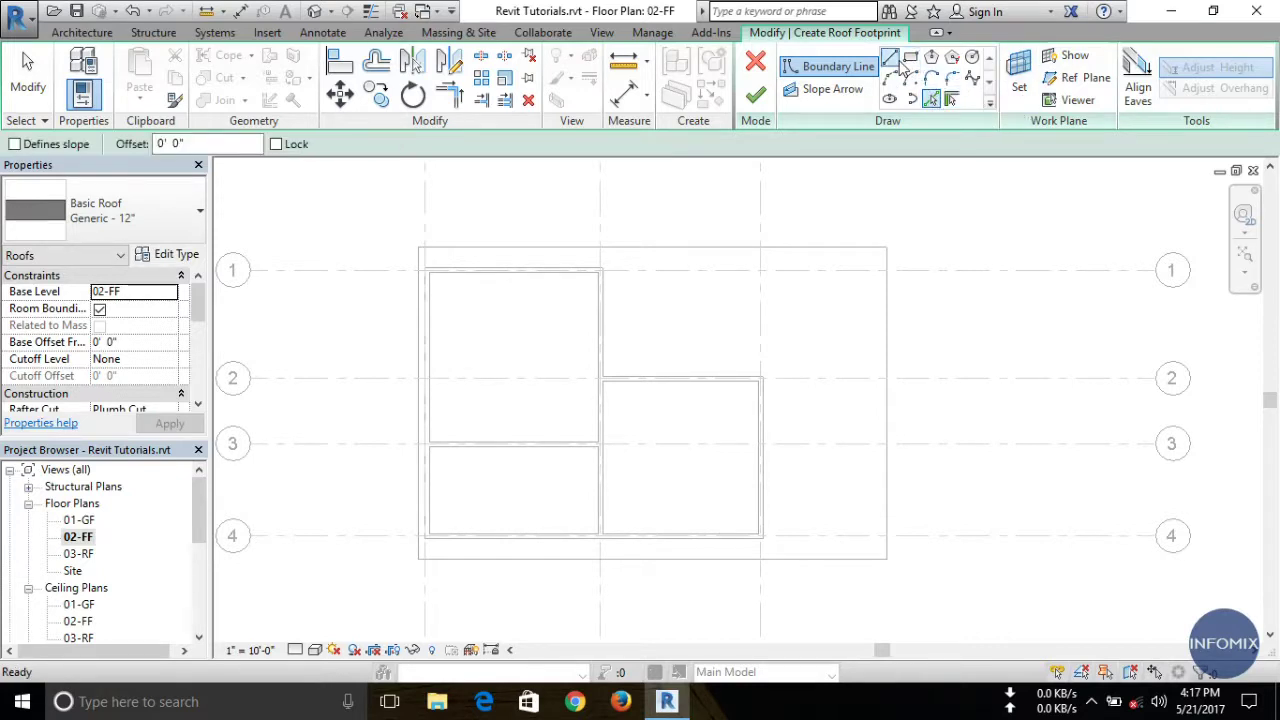
left_click(933, 101)
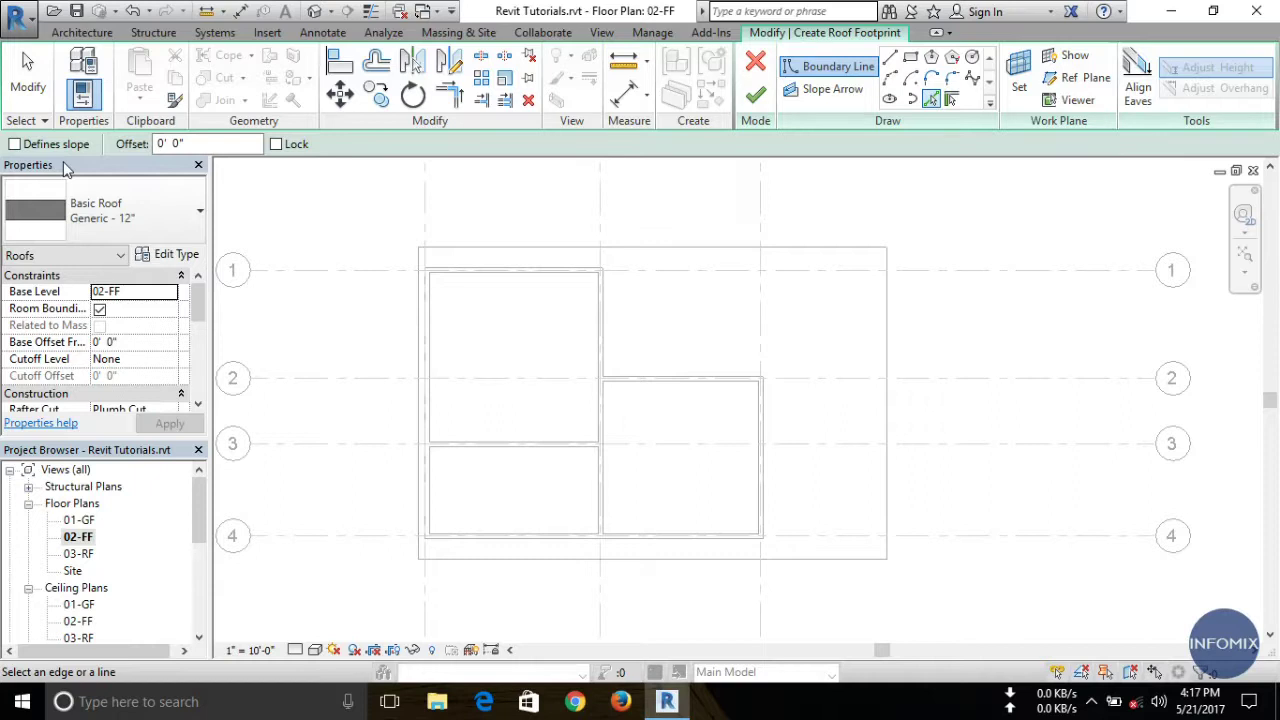
Step: Set the boundary line offset to 1' 0"
left_click(196, 143)
left_click_drag(156, 141, 153, 143)
type("1")
key("Return")
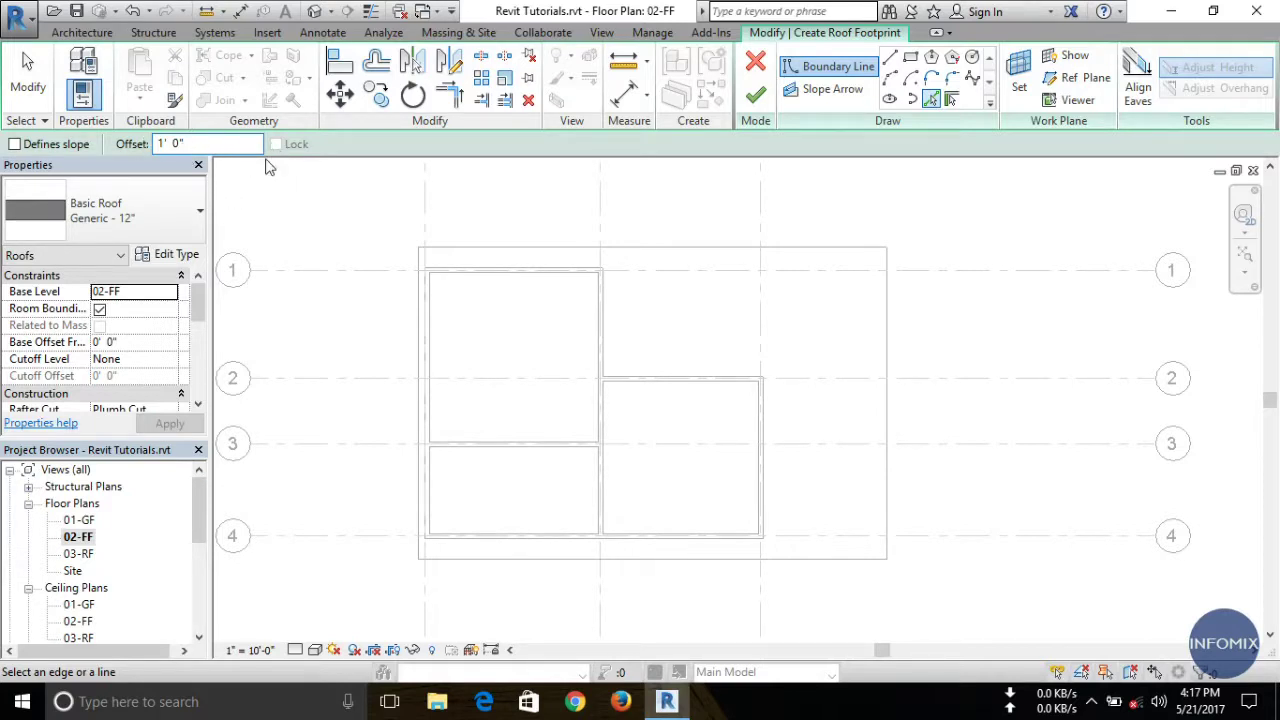
left_click_drag(194, 141, 150, 142)
Step: Change the roof type to Basic Roof Generic - 9"
left_click(188, 228)
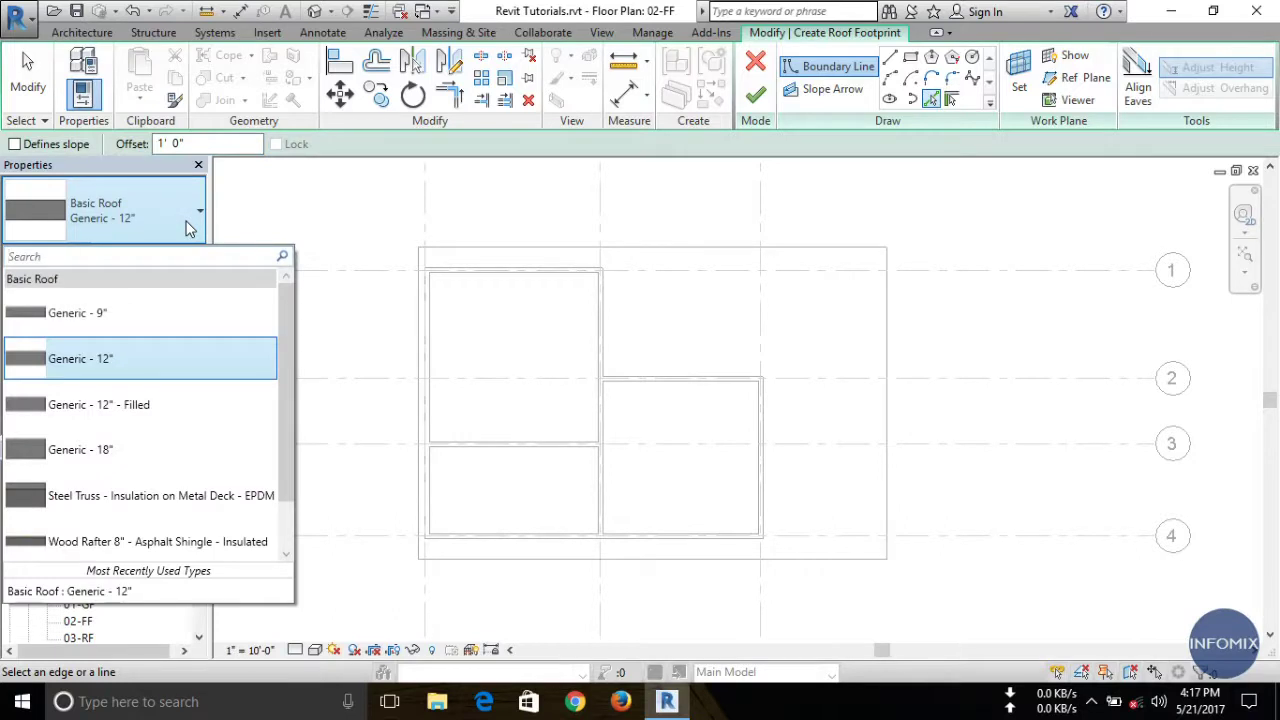
left_click(188, 228)
left_click(188, 228)
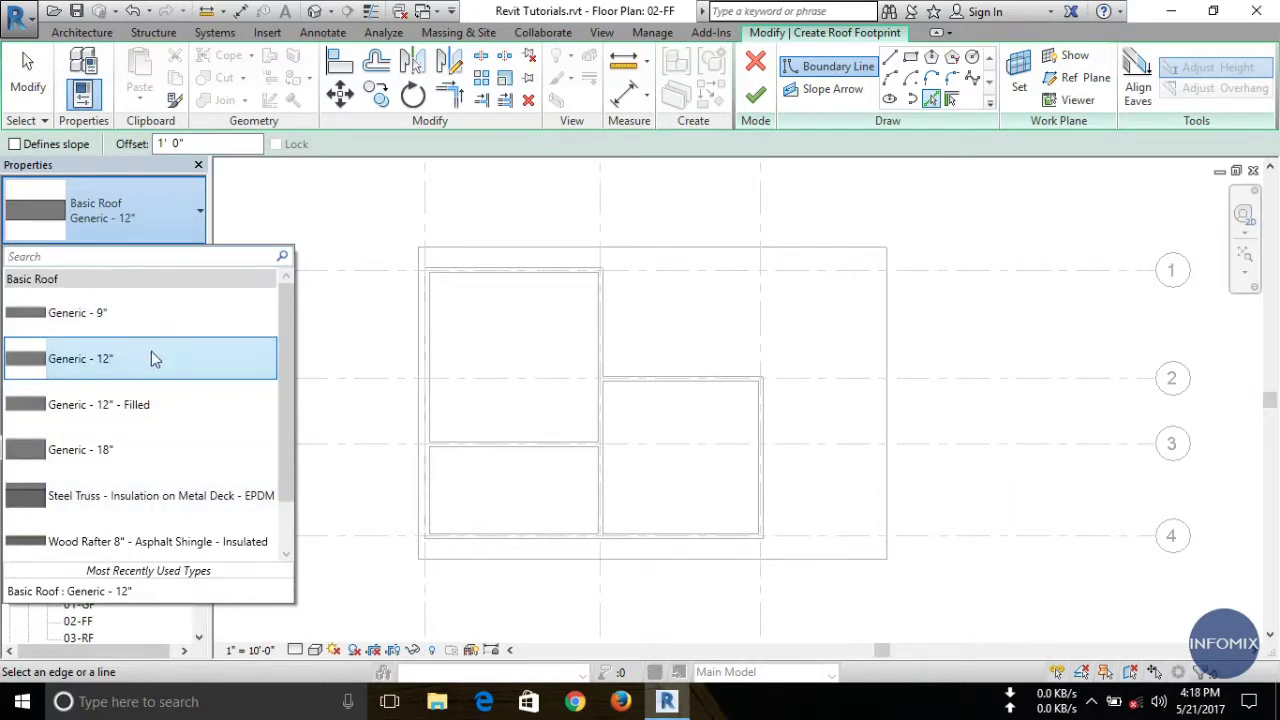
left_click(110, 312)
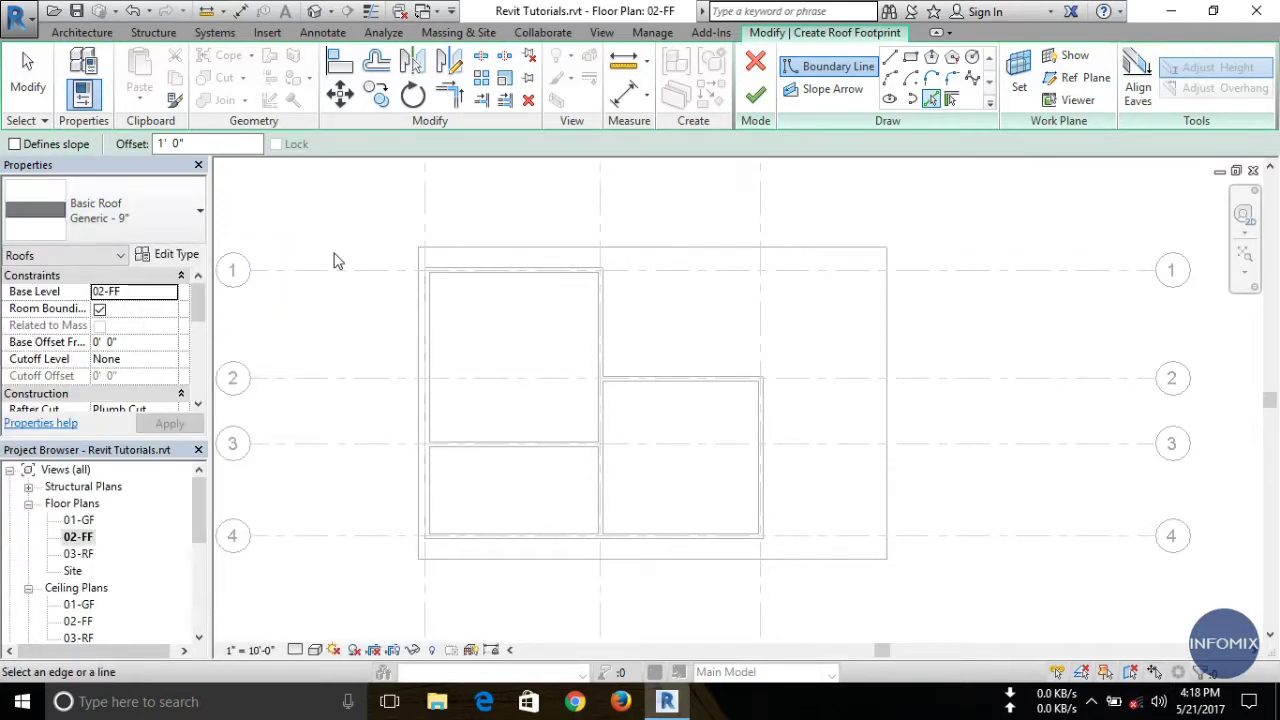
Step: Pick boundary lines along the top wall, beside grid 6, the inner wall step and the right wall
scroll(610, 276, "up", 2)
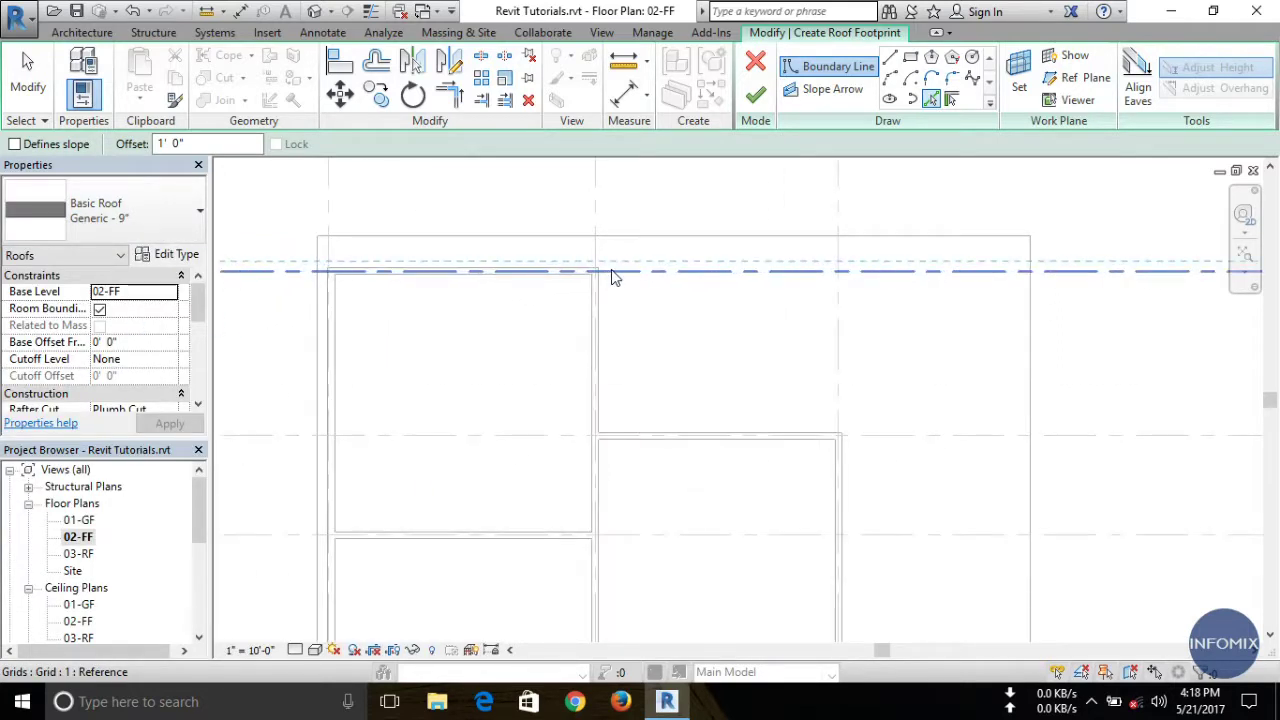
scroll(614, 277, "up", 1)
left_click(547, 270)
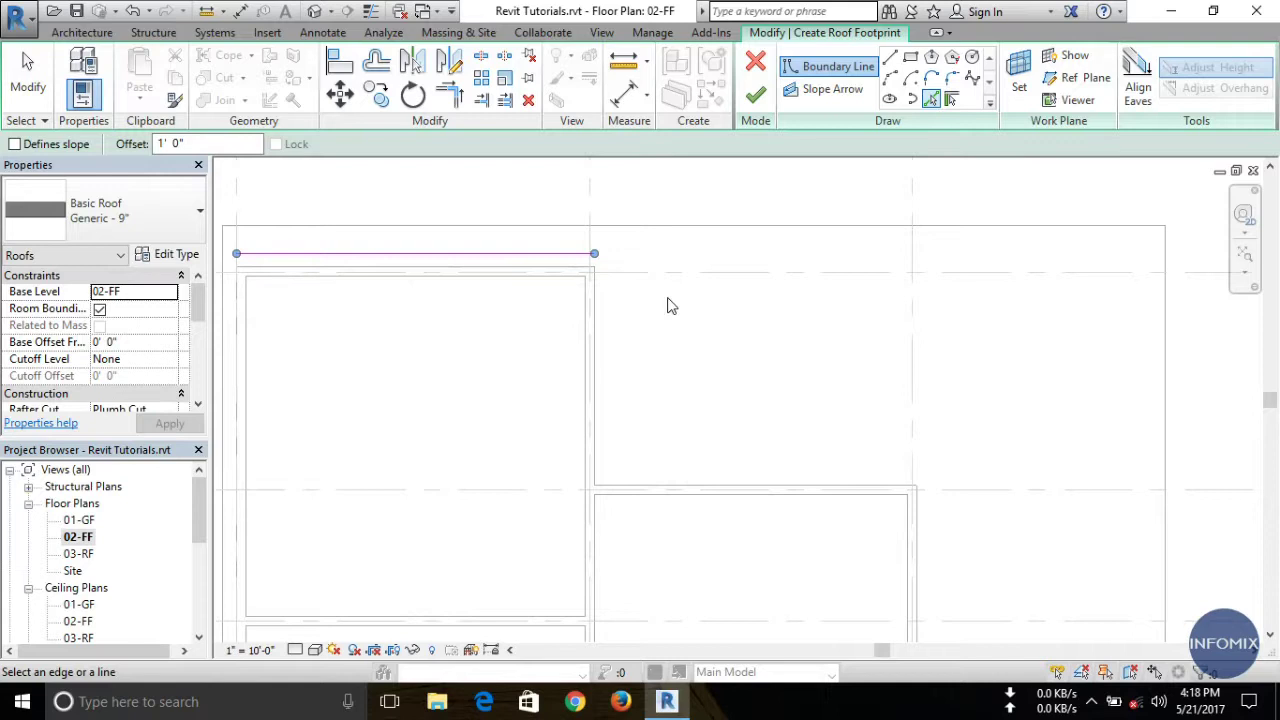
left_click(599, 304)
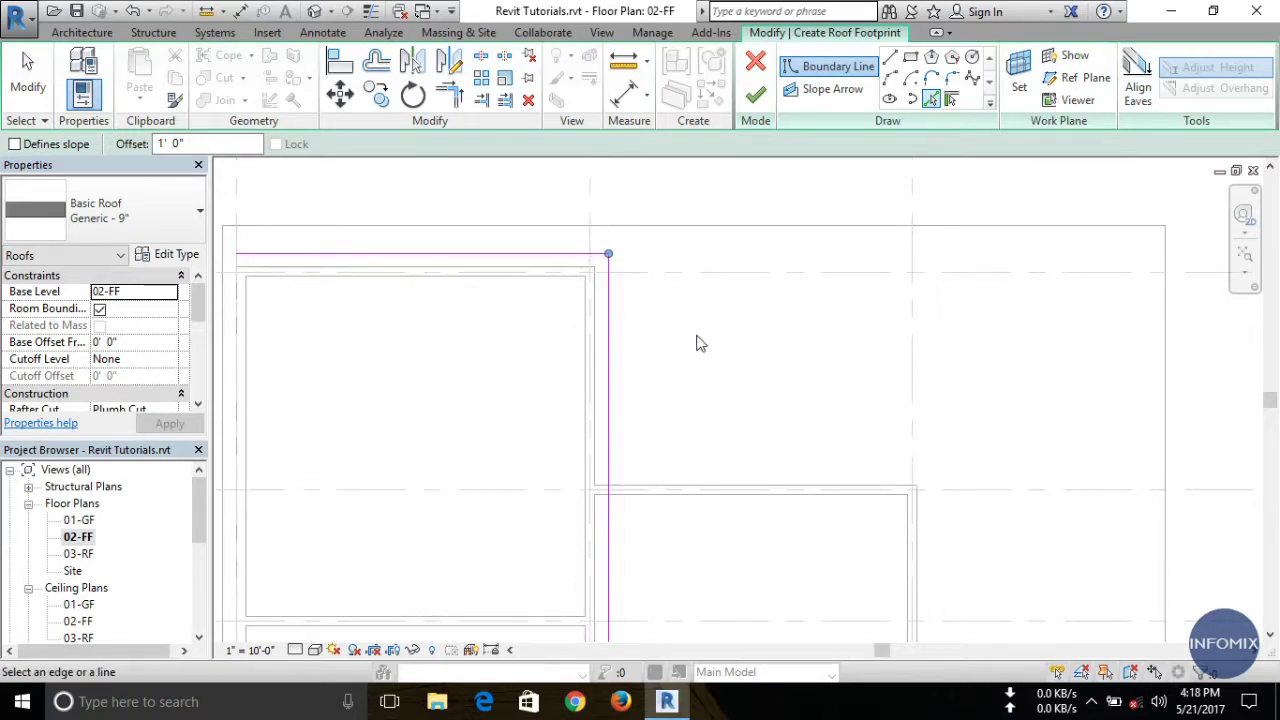
left_click(825, 487)
scroll(903, 449, "down", 2)
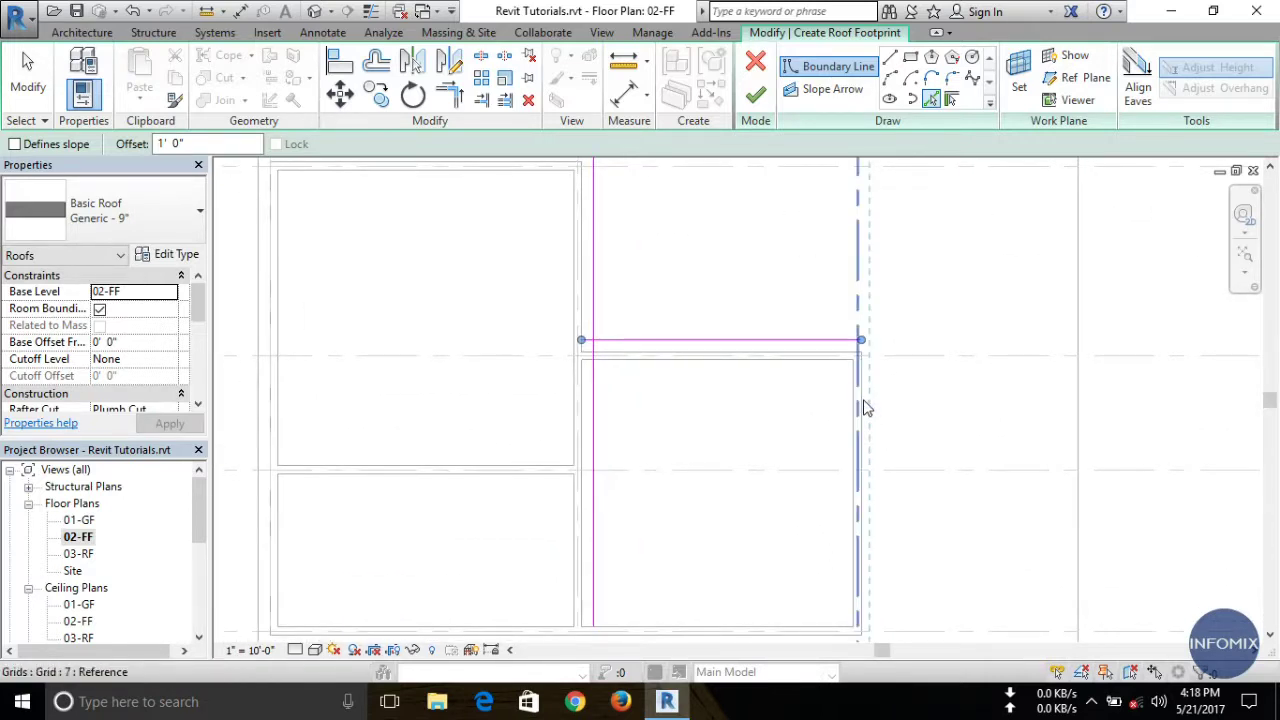
left_click(867, 395)
Step: Add the bottom boundary line along grid 4, undoing an unwanted grid 5 line
scroll(971, 434, "down", 2)
middle_click_drag(971, 434, 1015, 309)
scroll(815, 490, "up", 2)
left_click(815, 481)
scroll(677, 551, "down", 1)
scroll(547, 430, "up", 1)
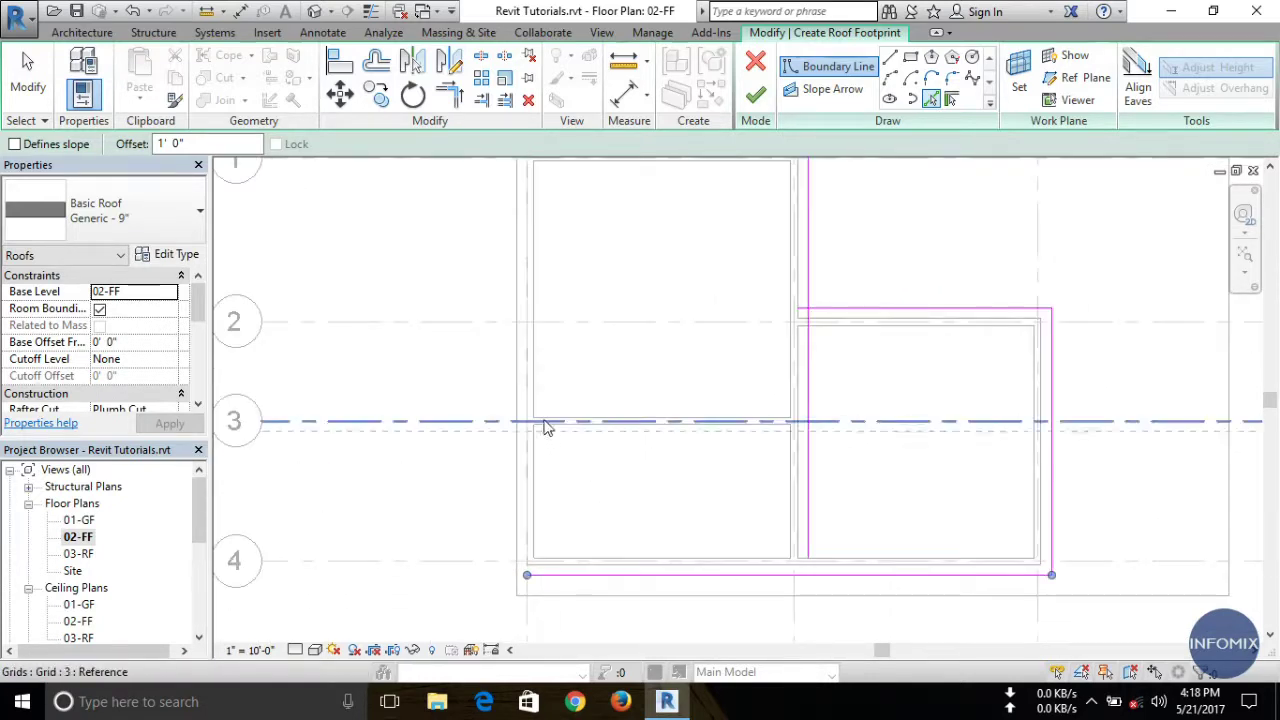
left_click(531, 392)
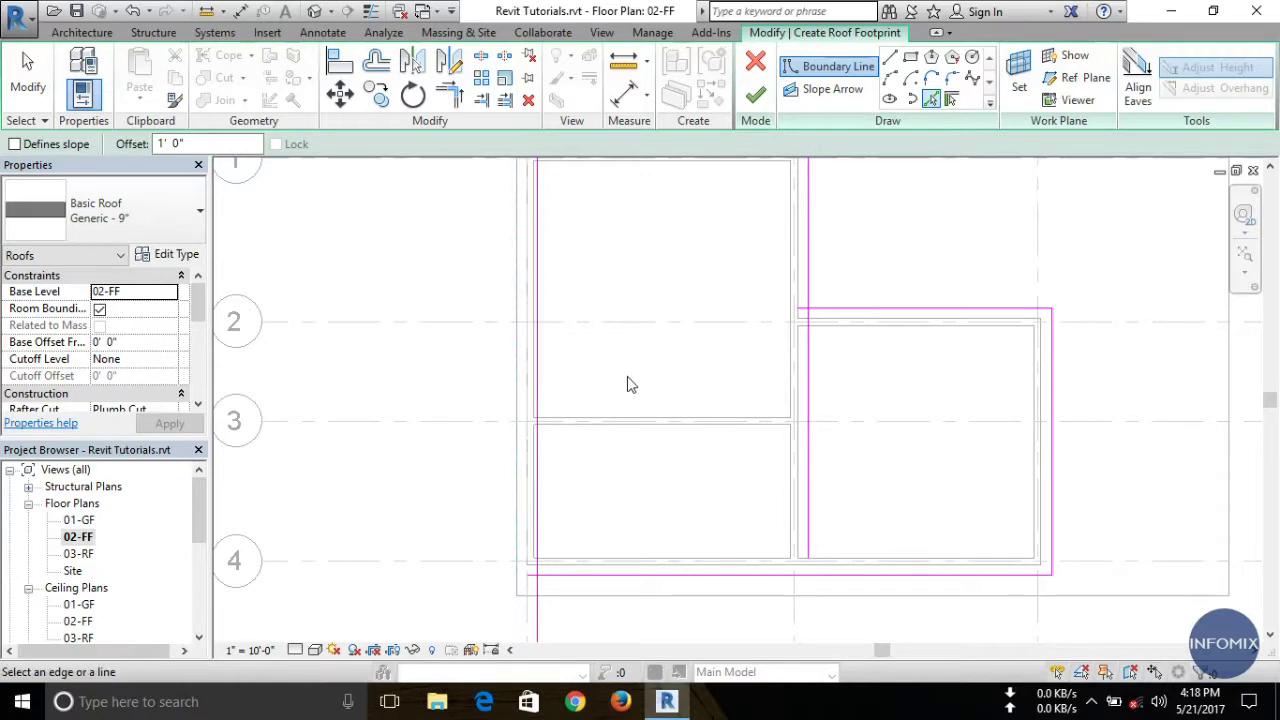
key("ctrl+z")
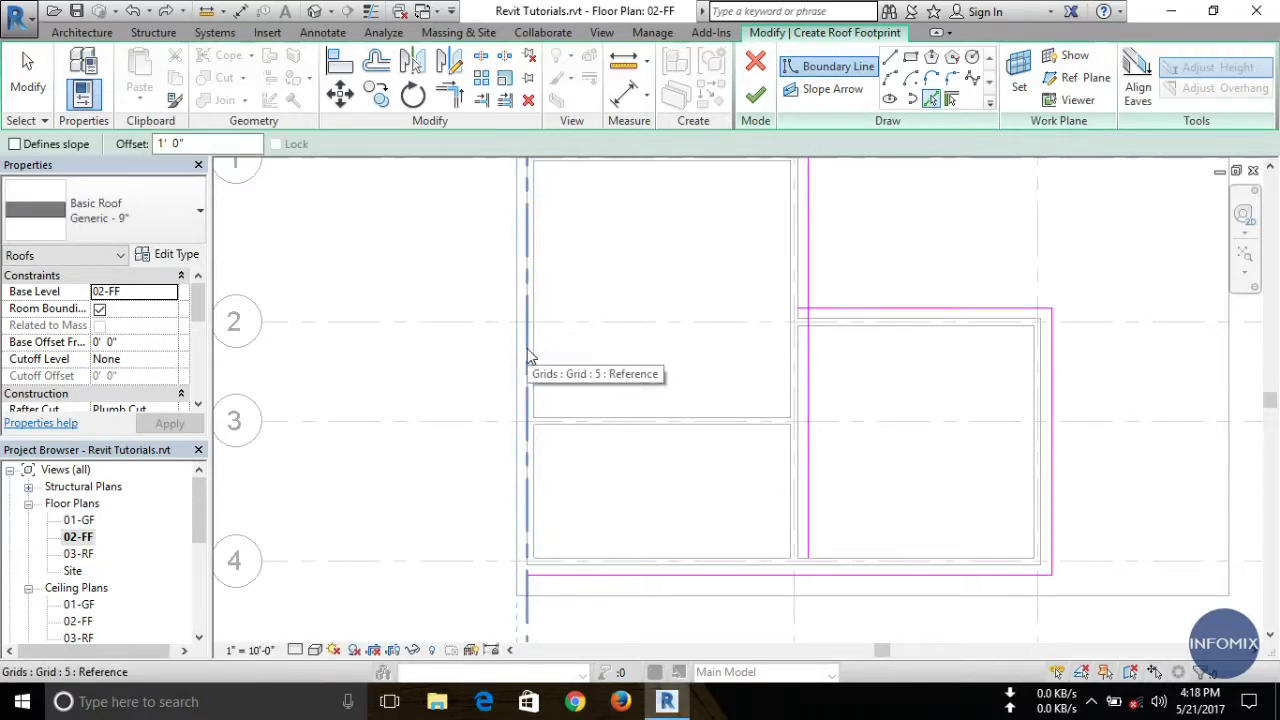
scroll(606, 457, "down", 3)
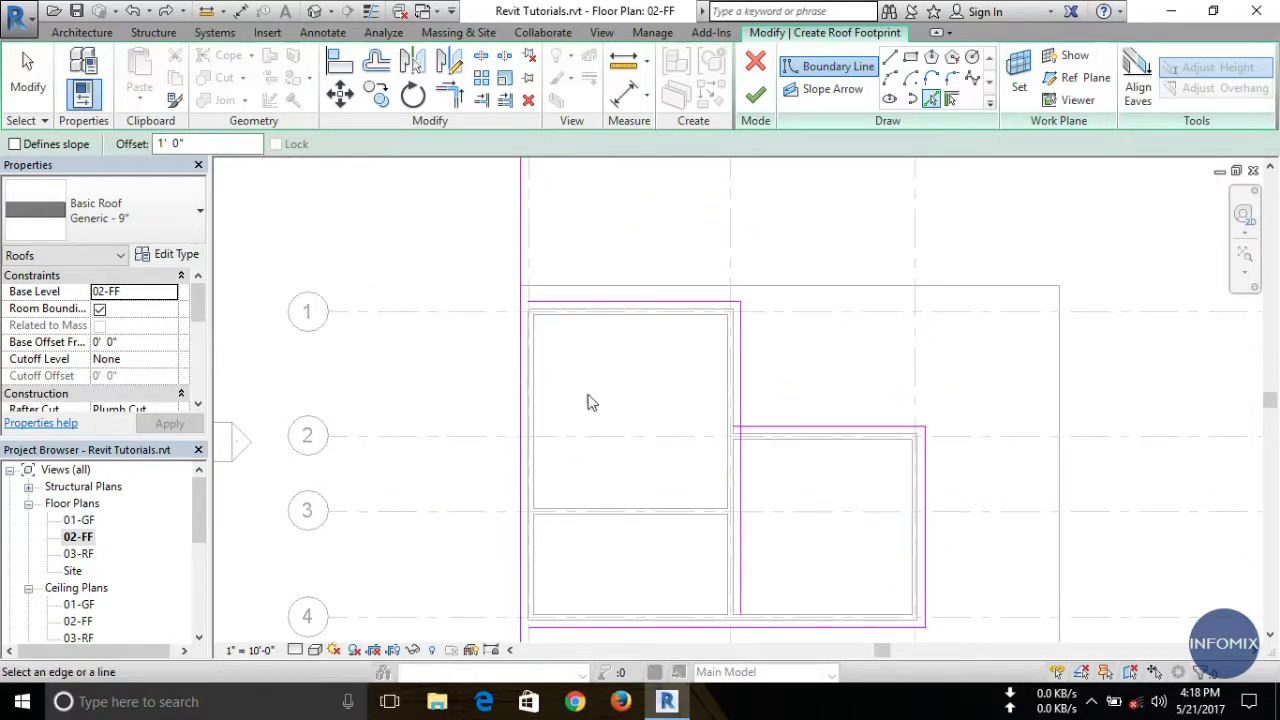
scroll(597, 266, "down", 1)
mouse_move(597, 266)
middle_mouse_down()
mouse_move(616, 318)
mouse_move(602, 350)
middle_mouse_up()
scroll(591, 304, "up", 1)
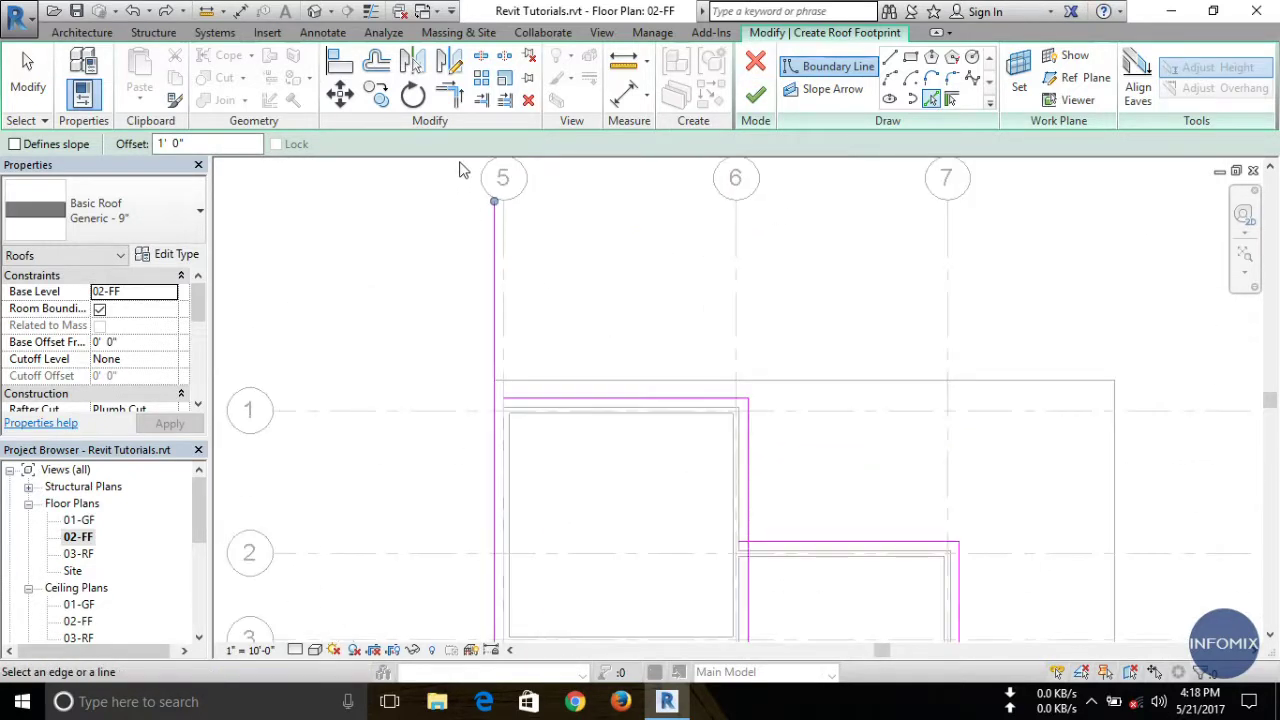
Step: Trim the boundary lines into clean corners with Trim/Extend to Corner and finish the roof
left_click(451, 97)
left_click(571, 400)
left_click(497, 420)
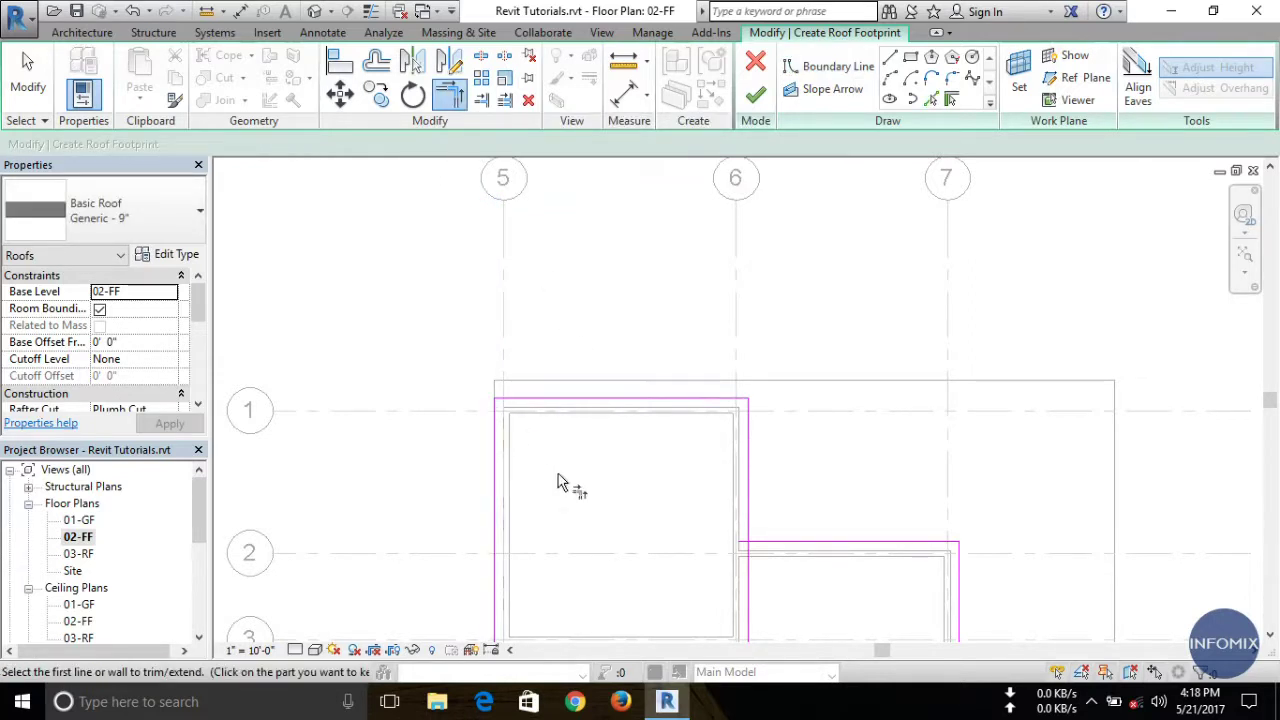
scroll(558, 482, "down", 1)
left_click(658, 425)
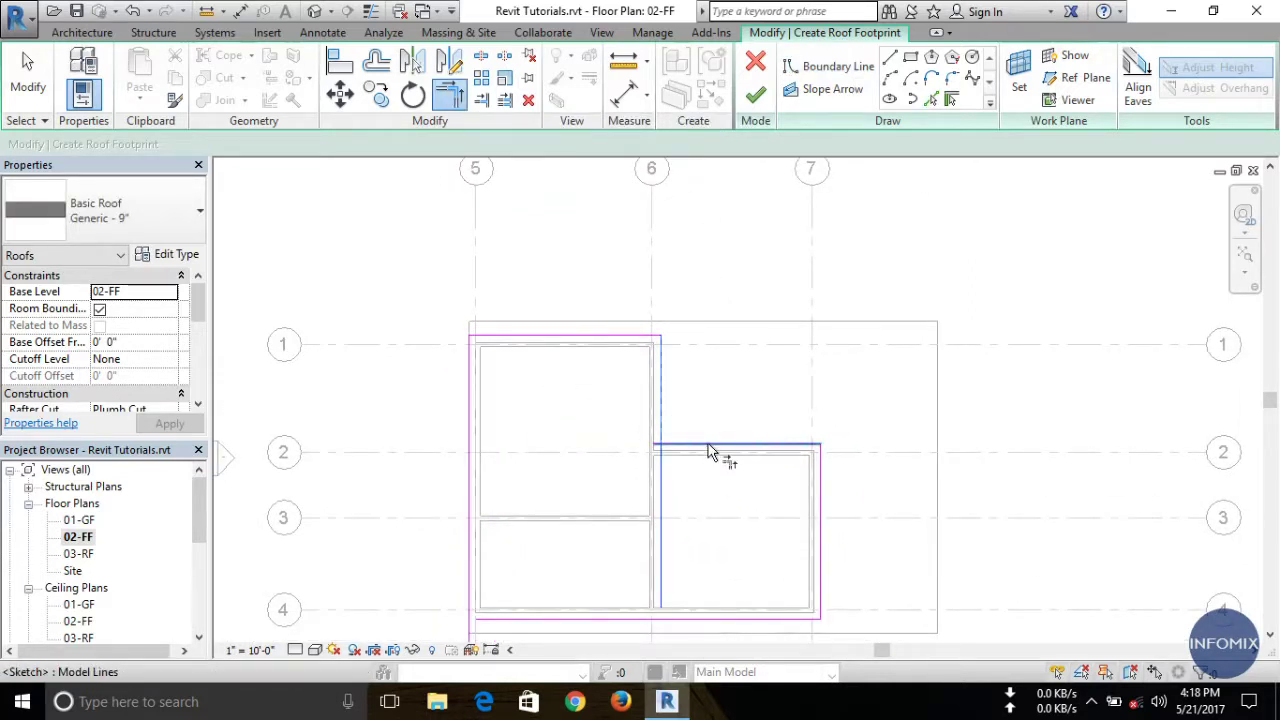
left_click(708, 452)
scroll(708, 452, "down", 1)
scroll(566, 523, "up", 1)
left_click(519, 462)
left_click(600, 496)
middle_click_drag(600, 506, 600, 523)
scroll(600, 437, "up", 1)
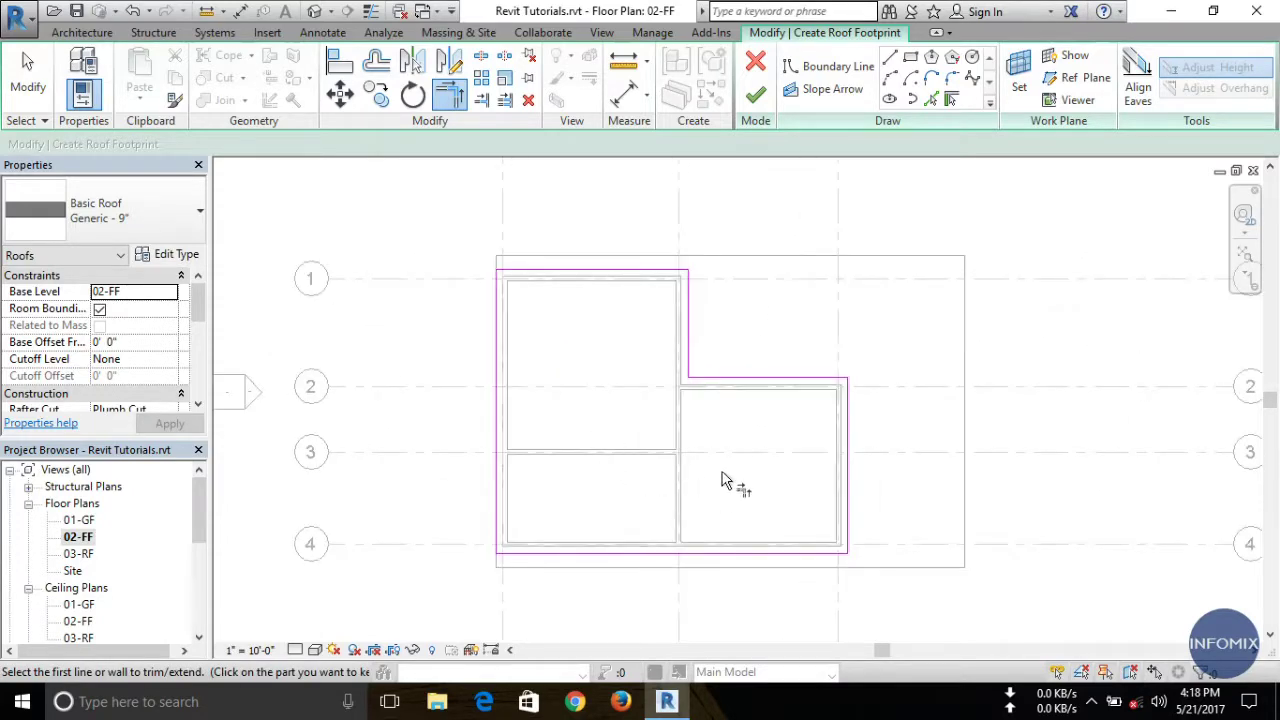
left_click(757, 96)
Step: Orbit the 3D view to check the flat roof, then float its window over the floor plan
left_click(1022, 251)
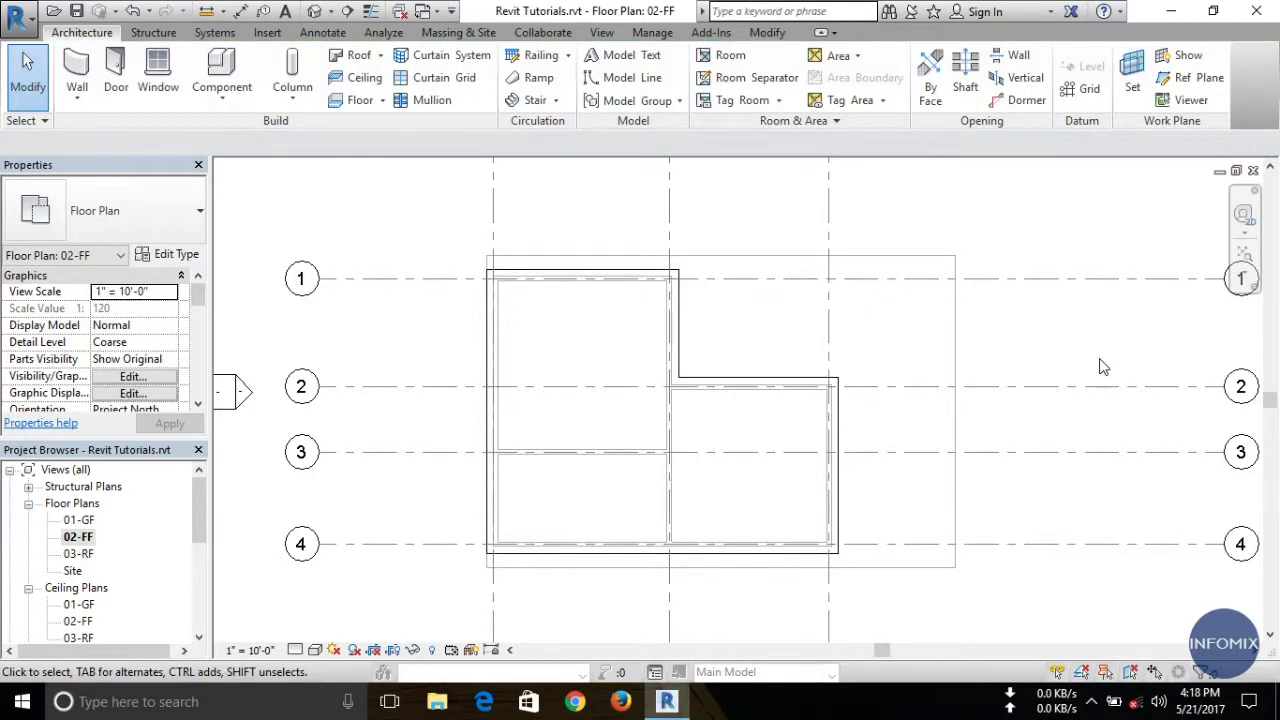
left_click(314, 11)
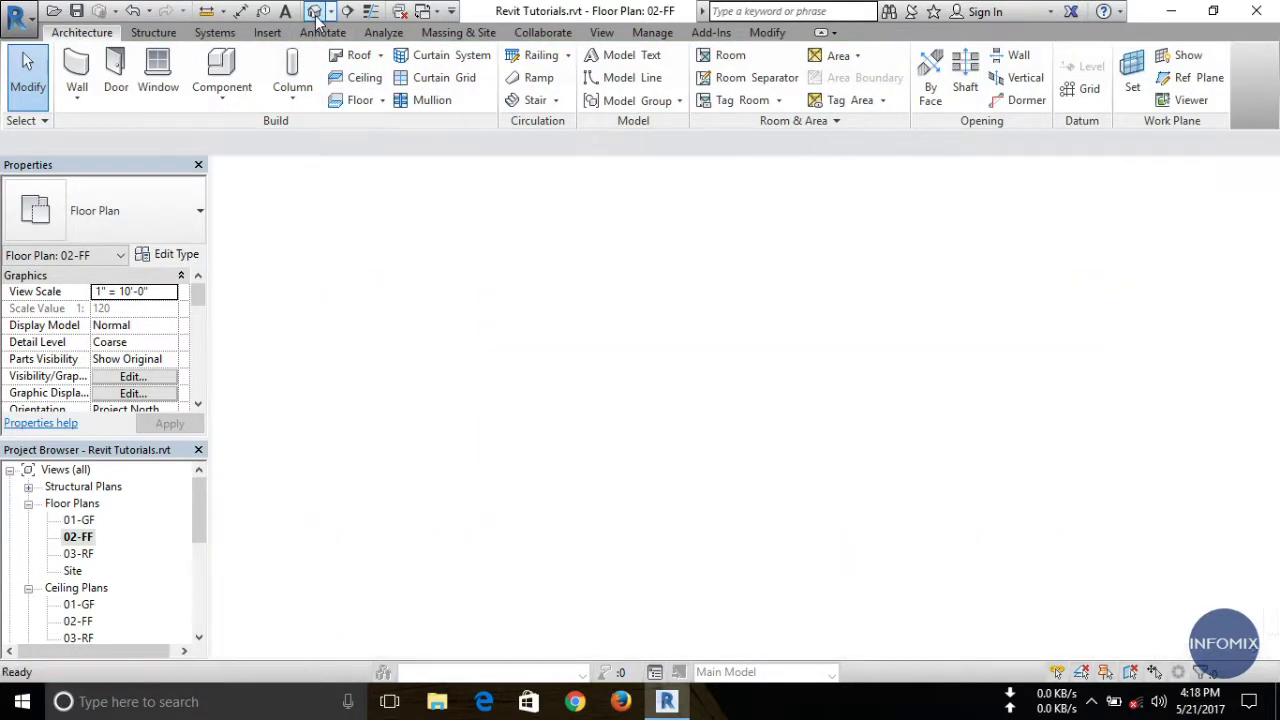
middle_click_drag(730, 481, 765, 416)
middle_click_drag(847, 425, 859, 328, "shift")
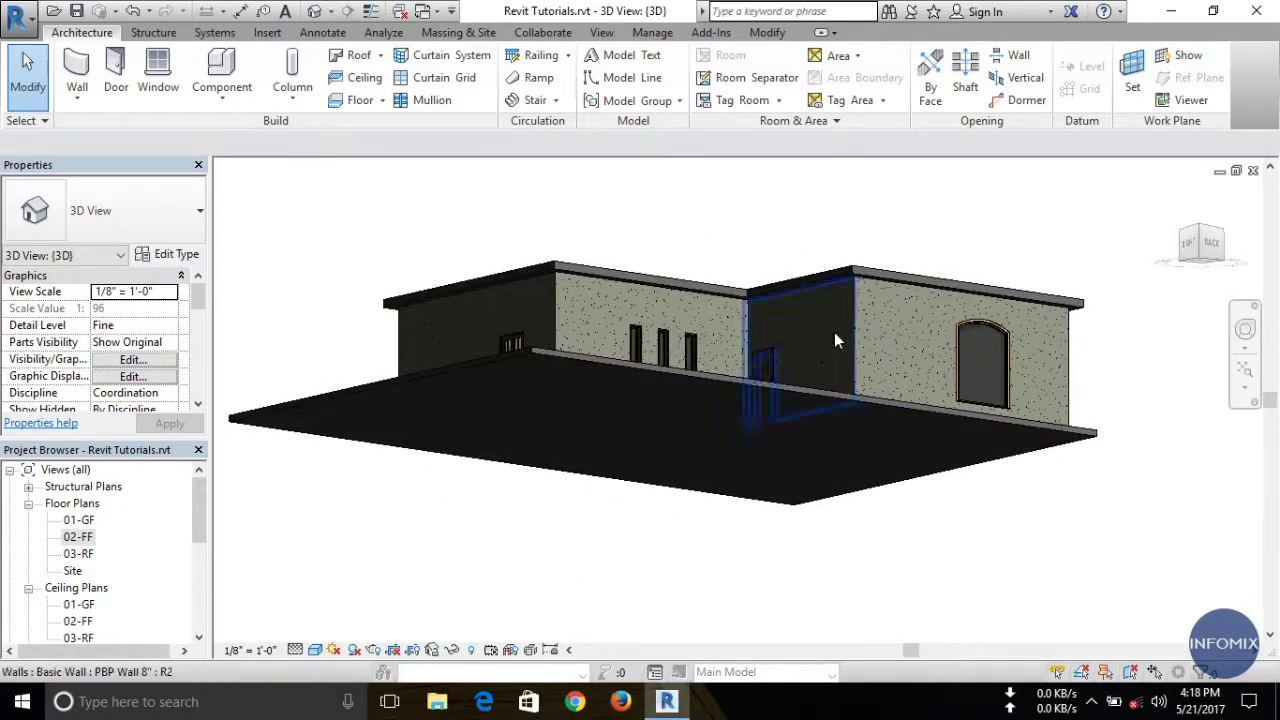
middle_click_drag(551, 341, 807, 564, "shift")
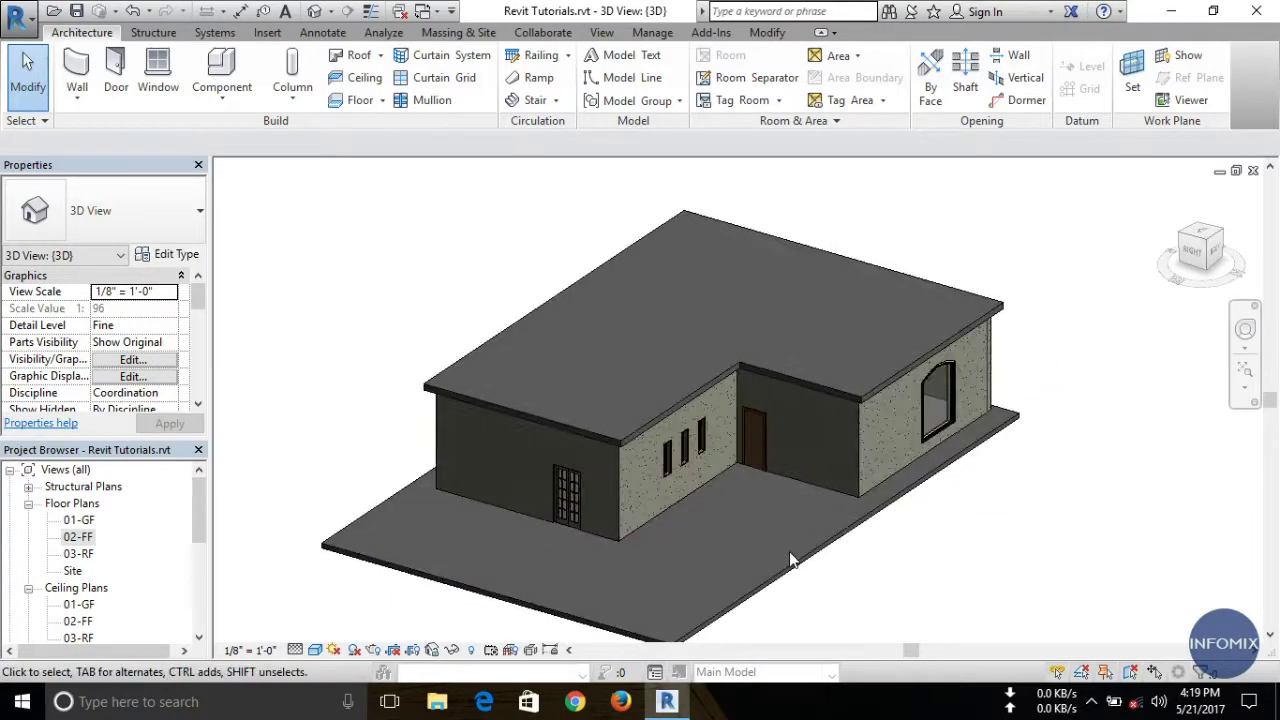
left_click(1236, 171)
left_click_drag(935, 174, 1074, 287)
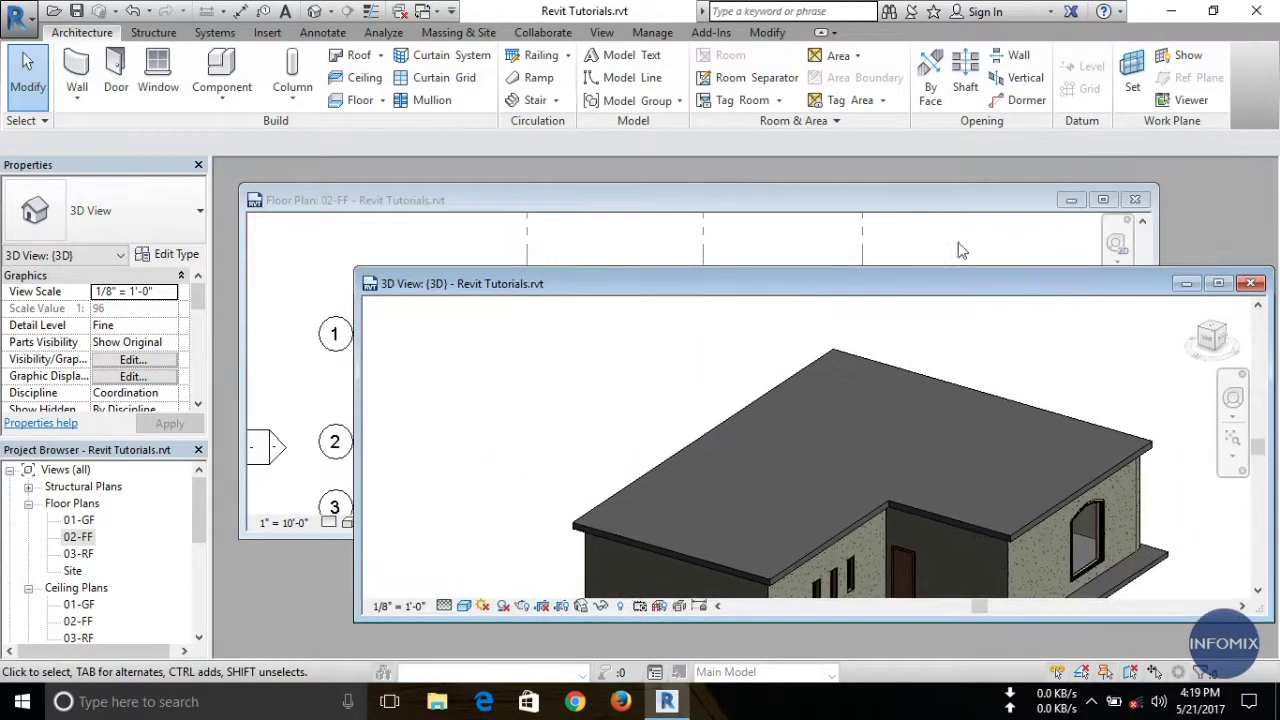
Step: Tile the 02-FF plan and 3D views side by side and frame the house in each
left_click(931, 193)
key("t")
scroll(620, 380, "down", 2)
middle_click_drag(623, 382, 460, 378)
scroll(608, 460, "down", 1)
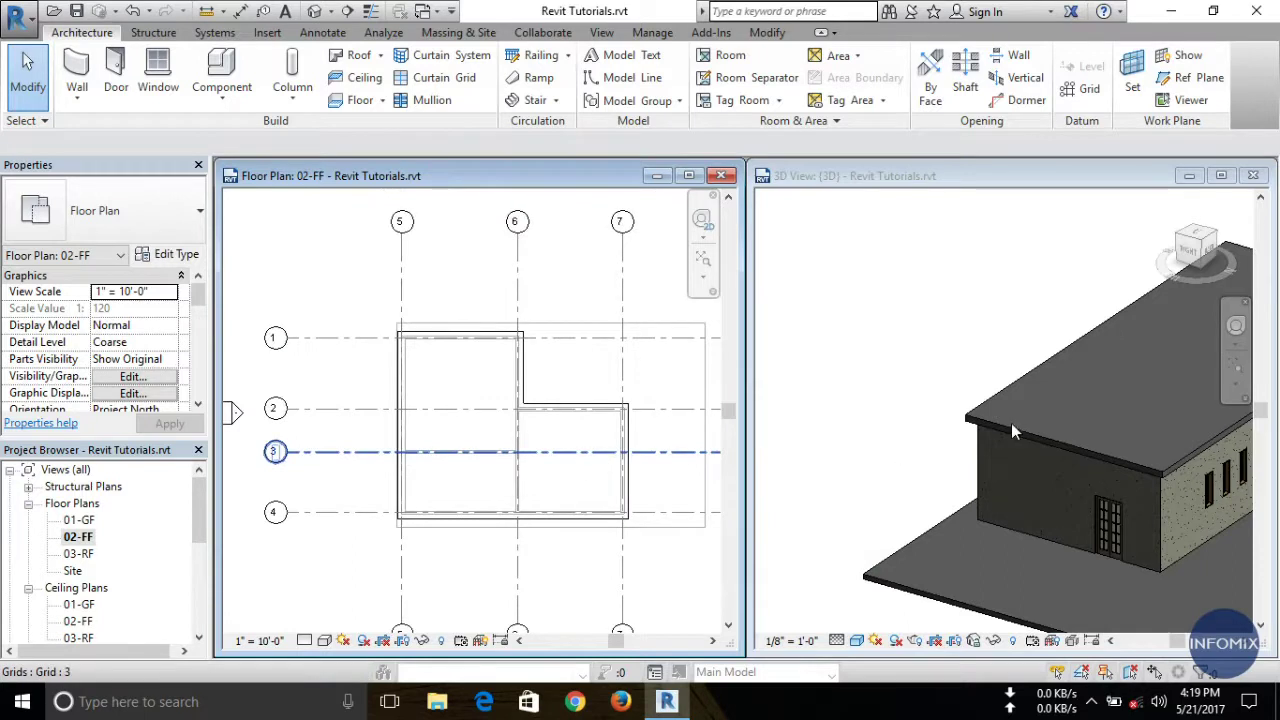
left_click(1011, 423)
middle_click_drag(1050, 422, 1087, 459, "shift")
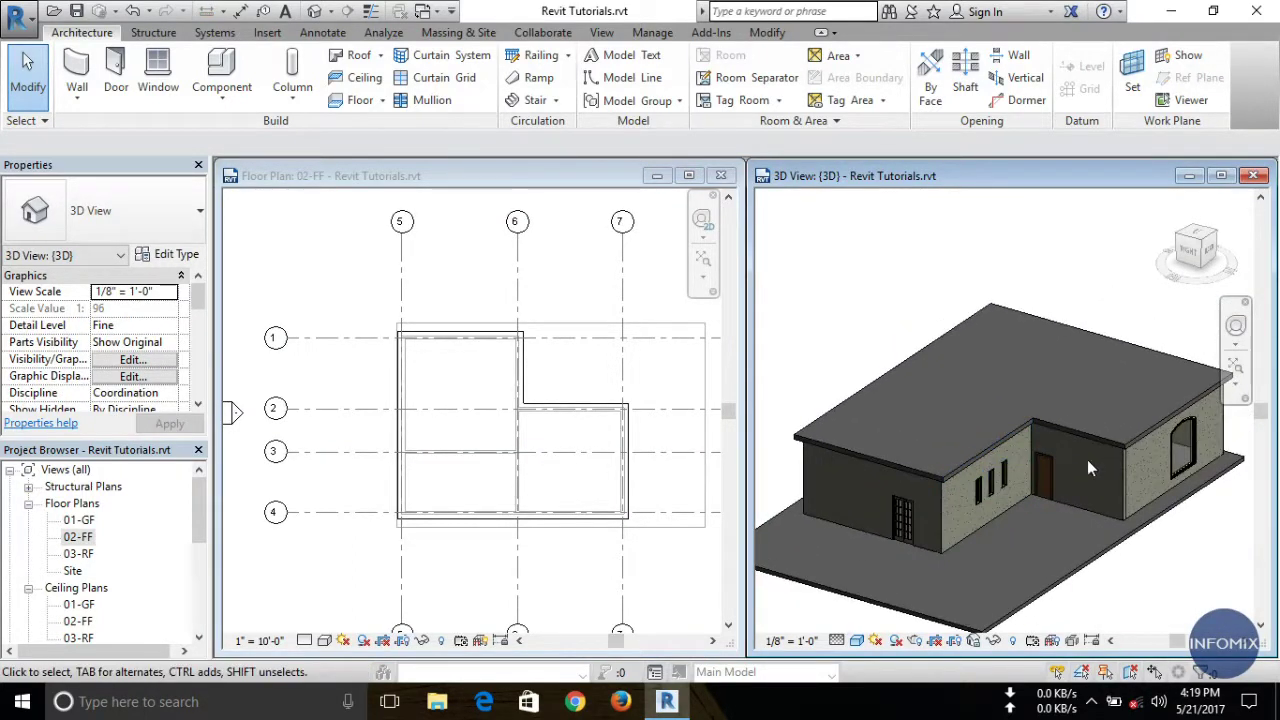
left_click(401, 405)
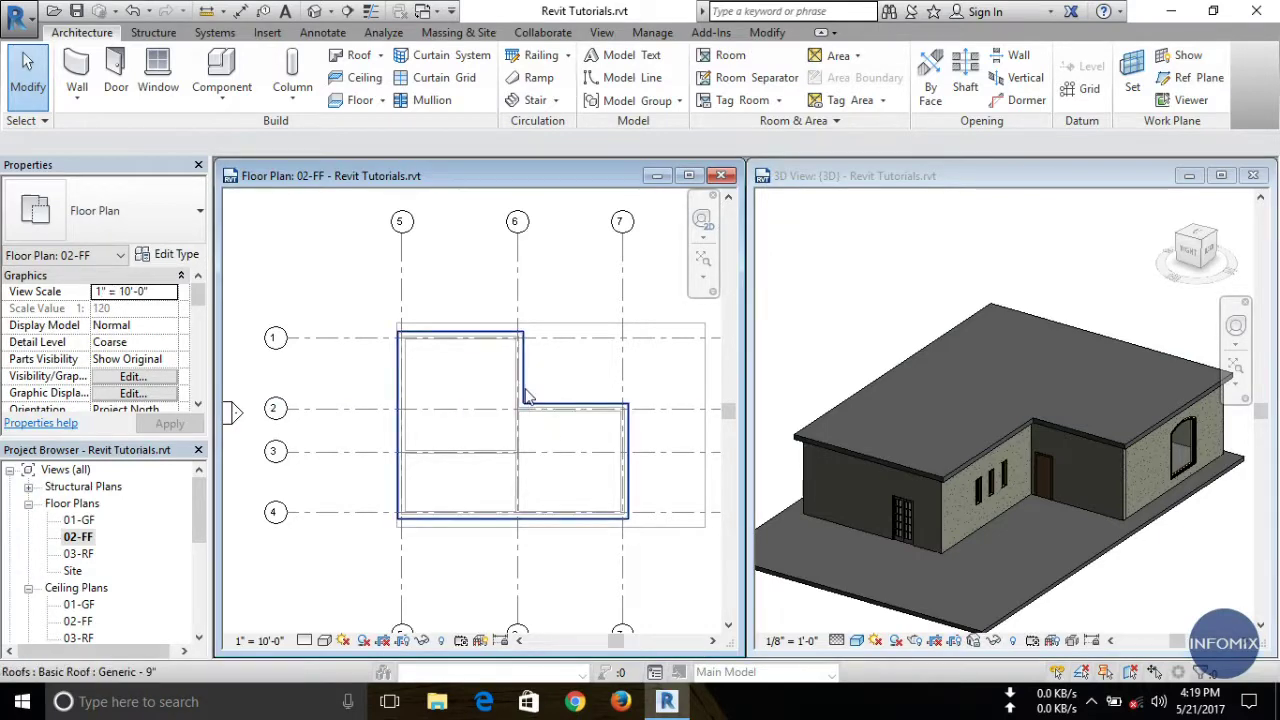
Step: Edit the roof footprint so its left boundary line defines a 9" / 12" slope
left_click(527, 391)
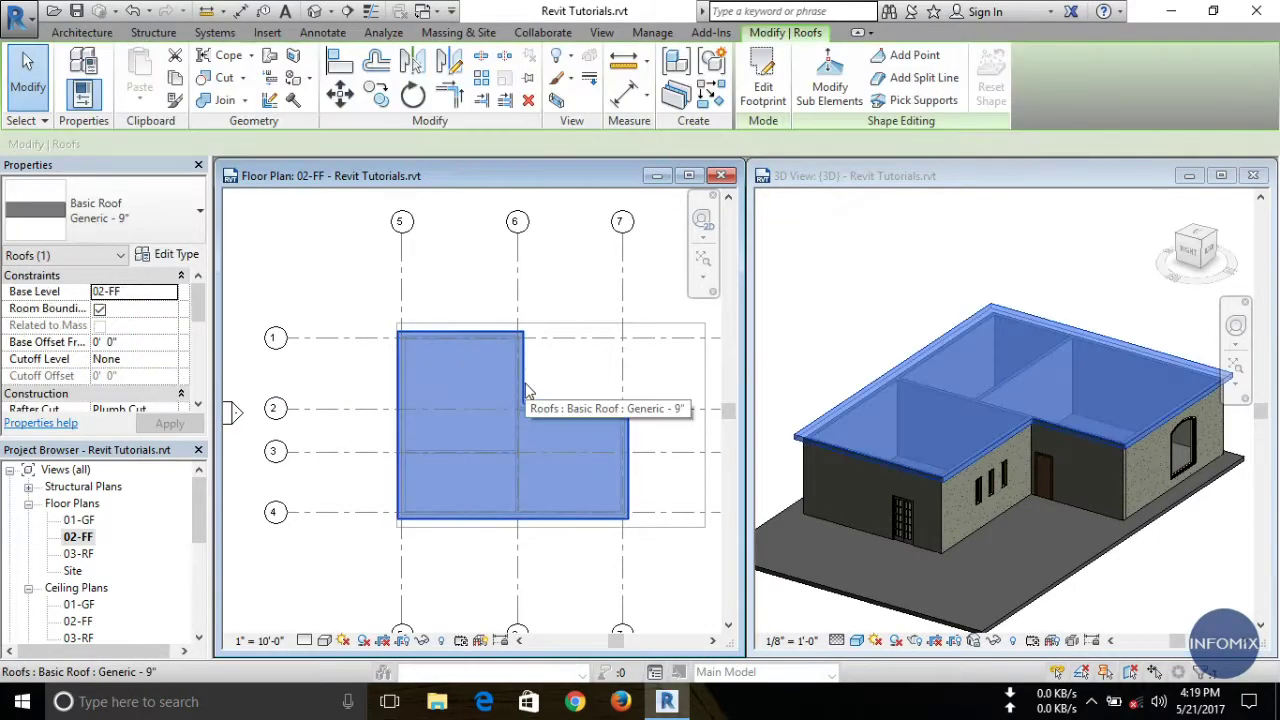
left_click(765, 93)
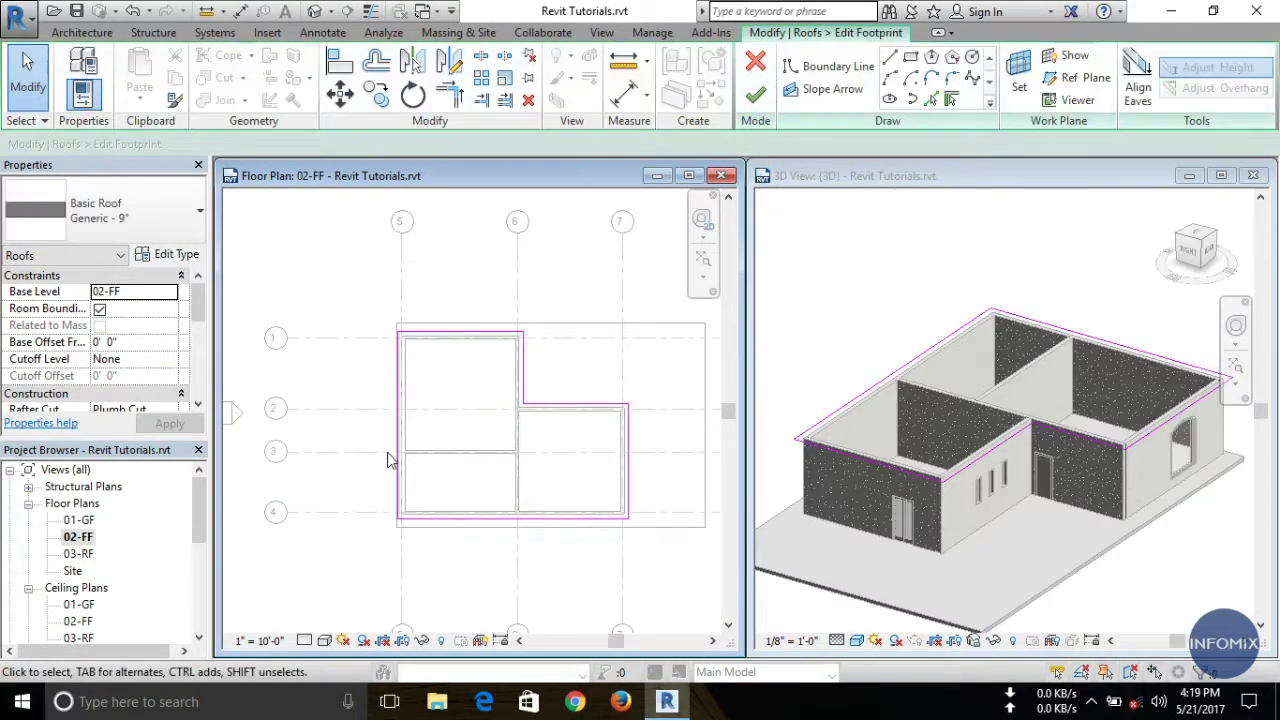
left_click(398, 413)
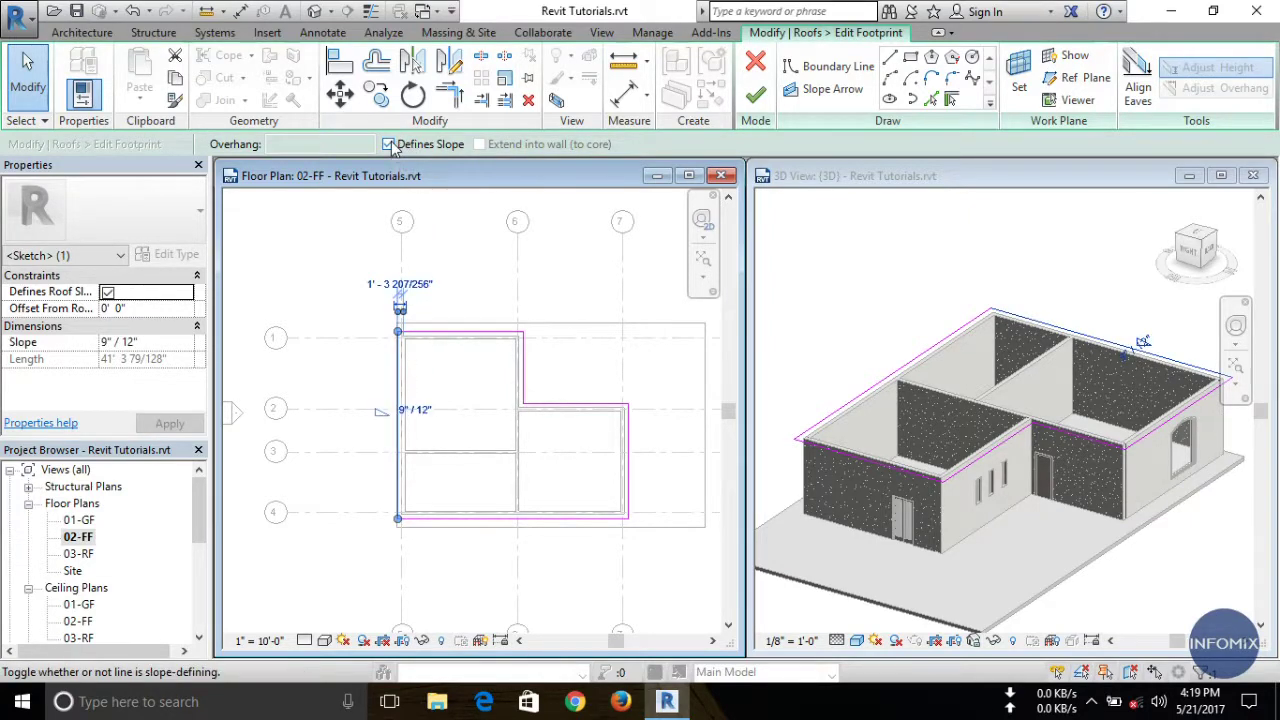
left_click(755, 94)
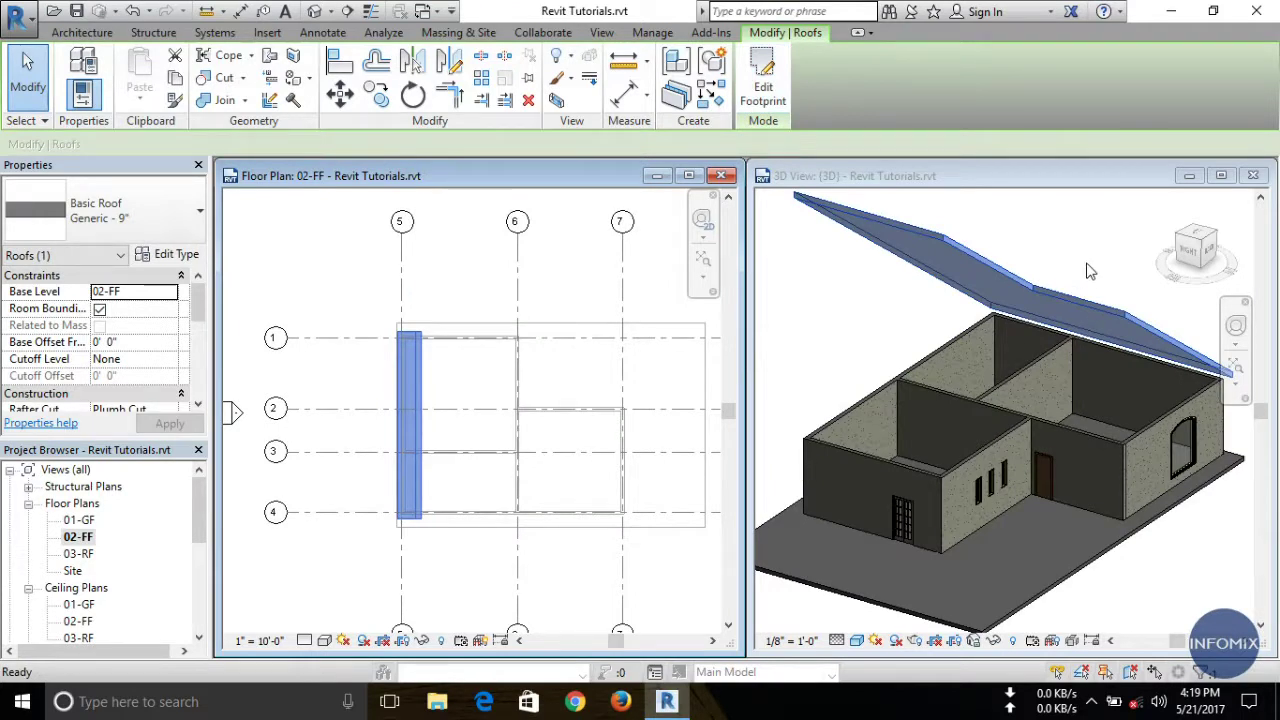
left_click(1145, 376)
middle_click_drag(1175, 495, 1106, 490, "shift")
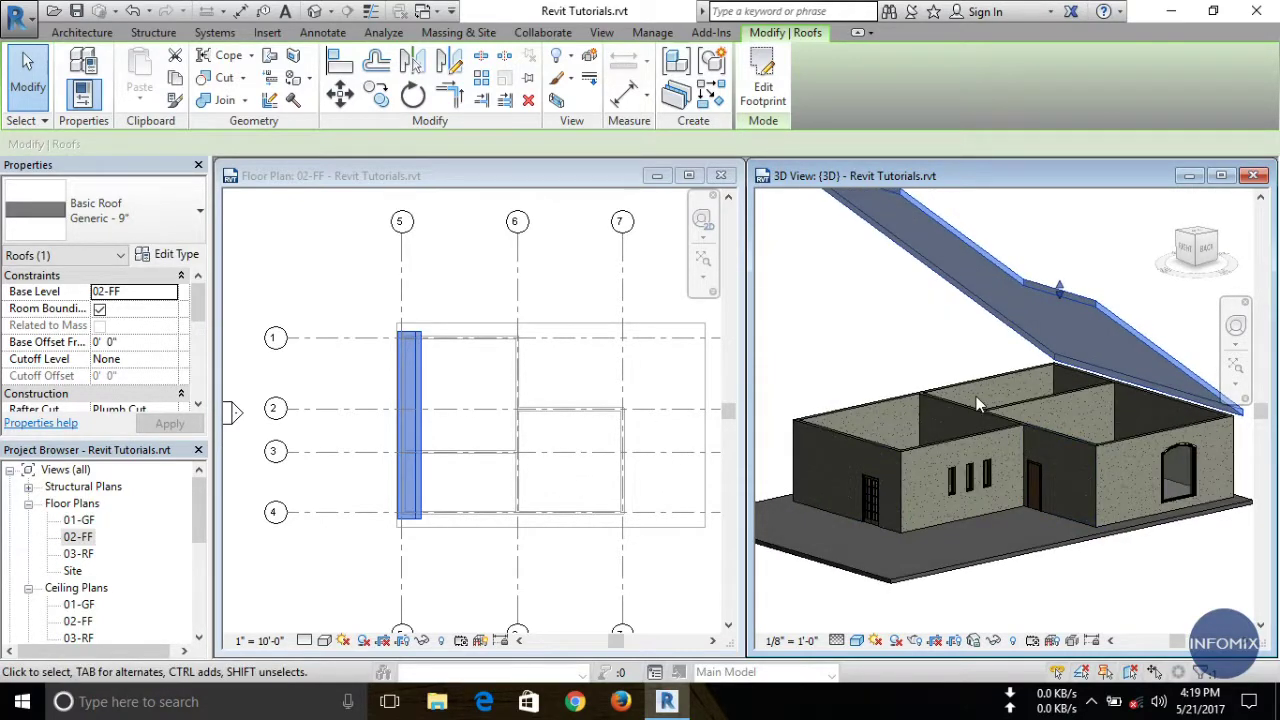
left_click(589, 293)
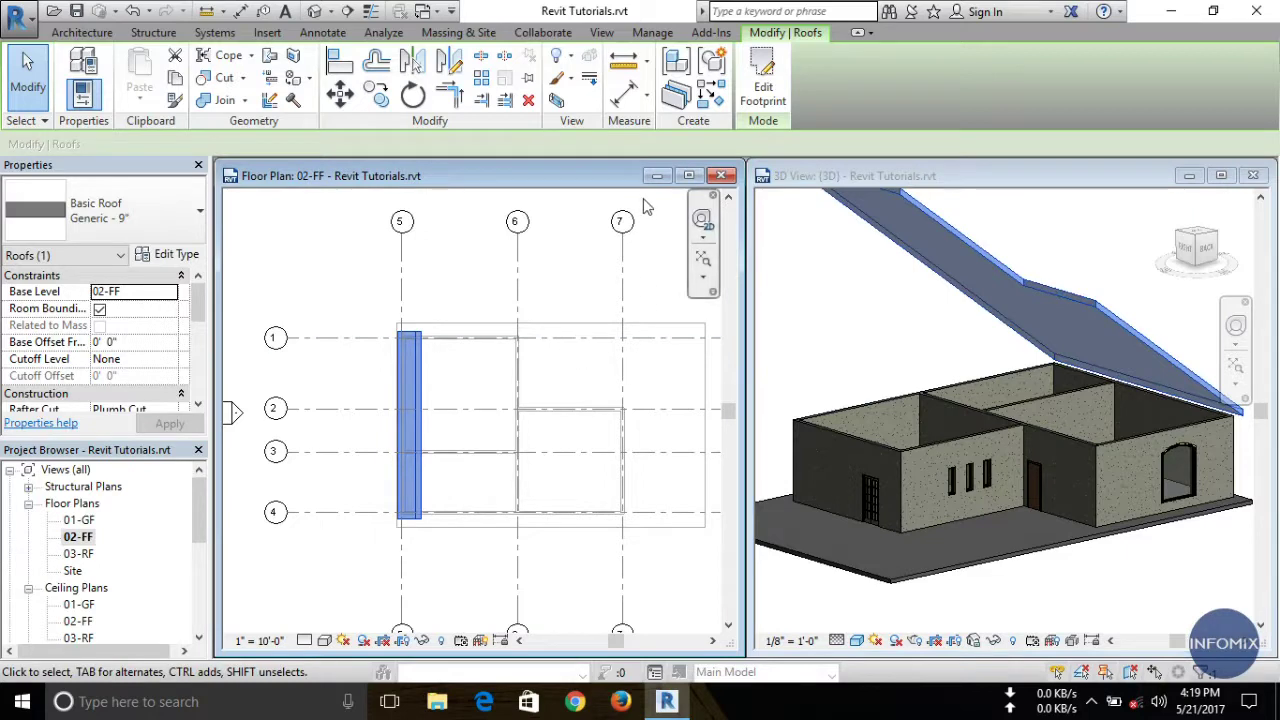
Step: Set Defines Slope on all six footprint lines and finish to create the hip roof
left_click(763, 80)
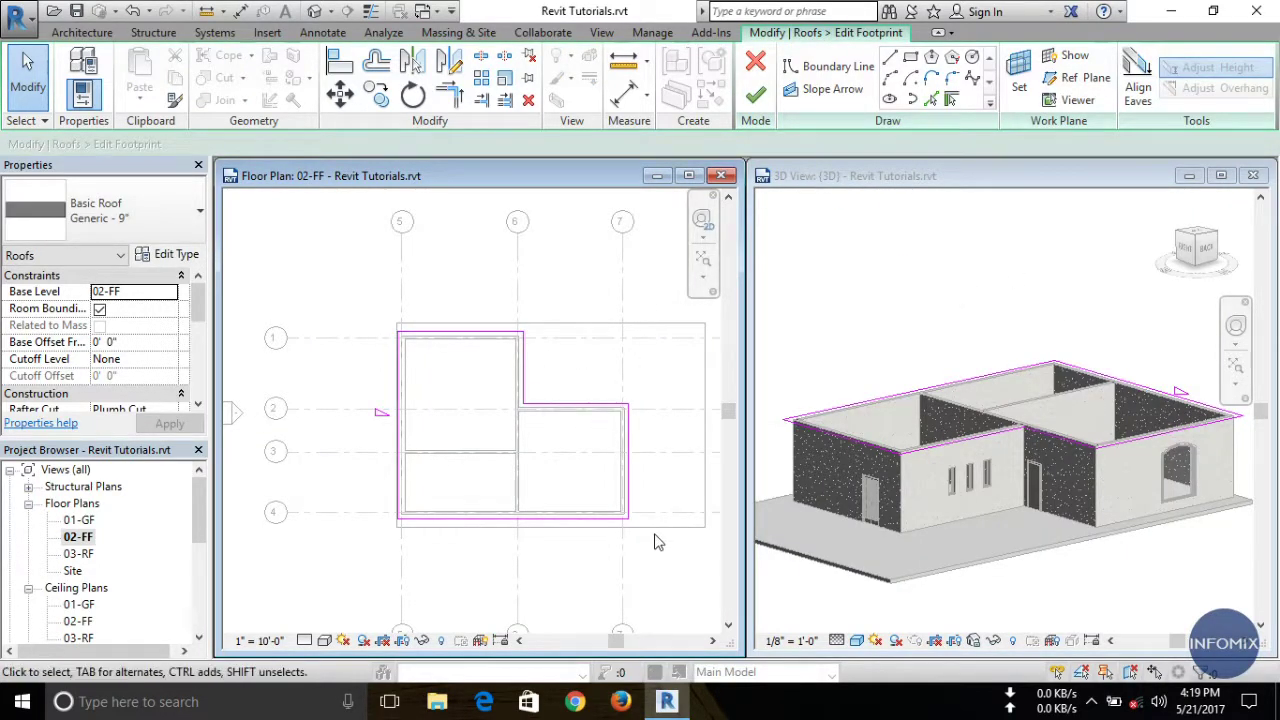
left_click_drag(347, 307, 346, 307)
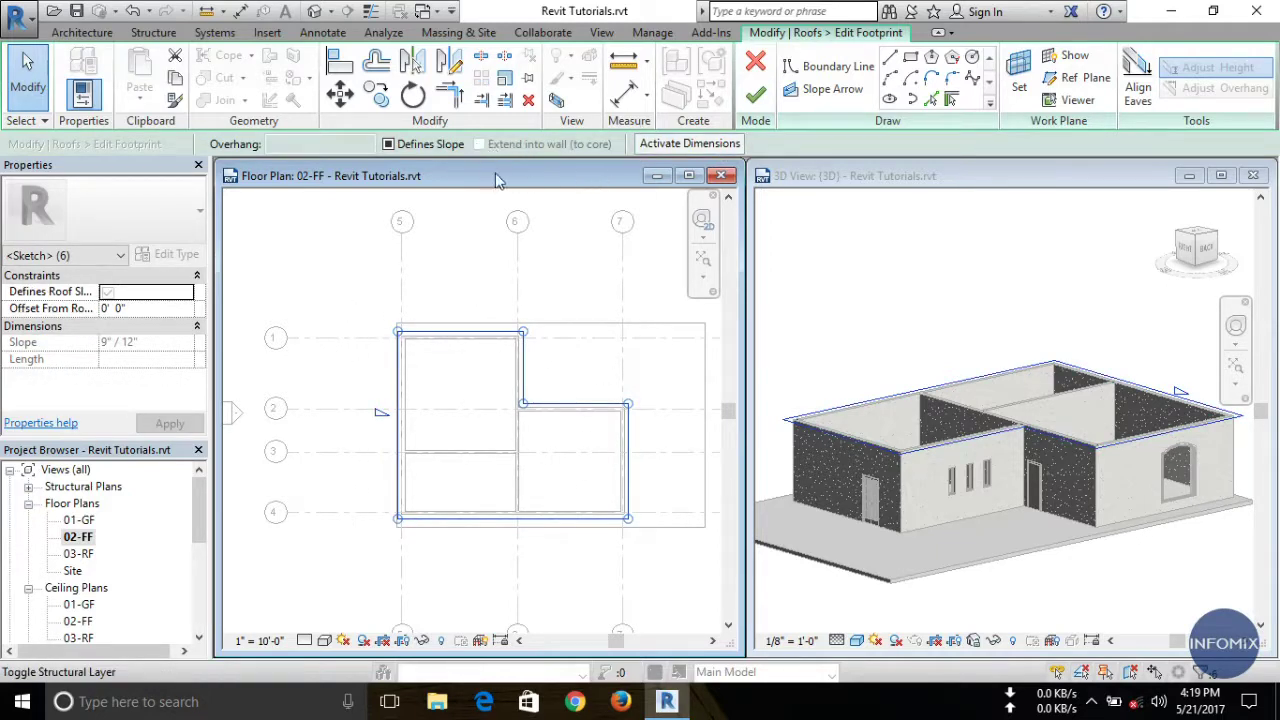
left_click(389, 145)
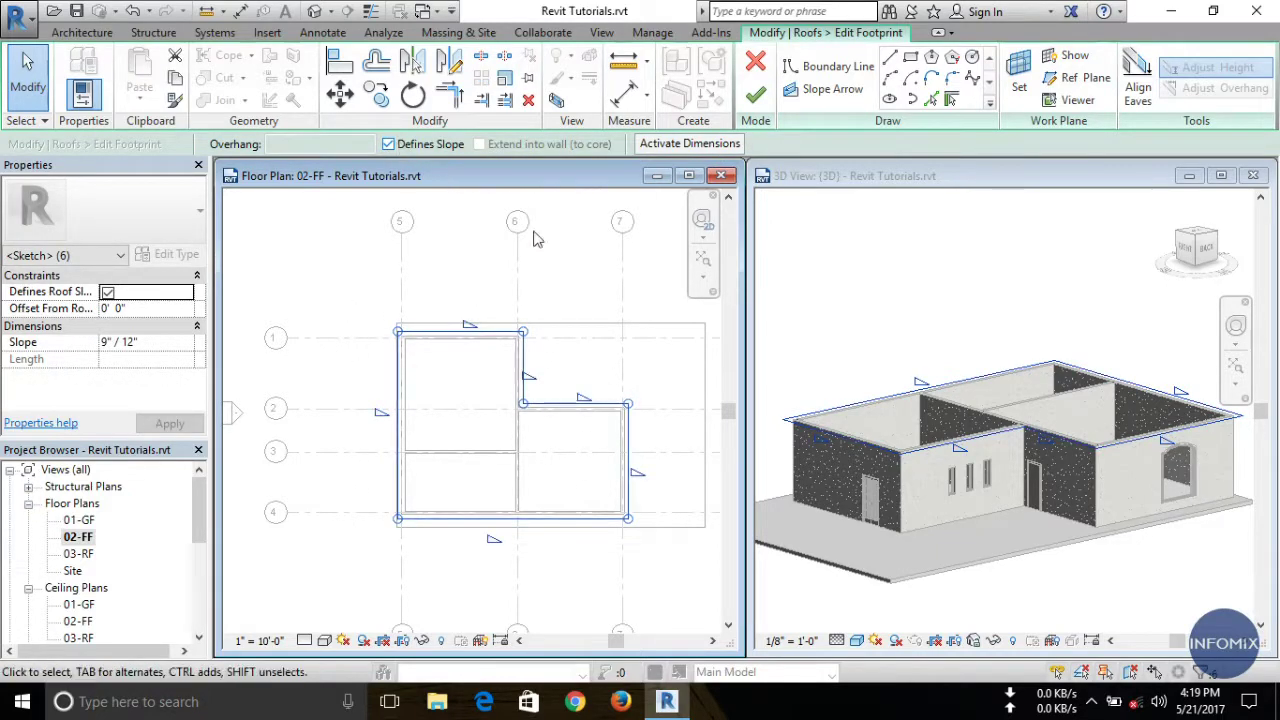
left_click(755, 94)
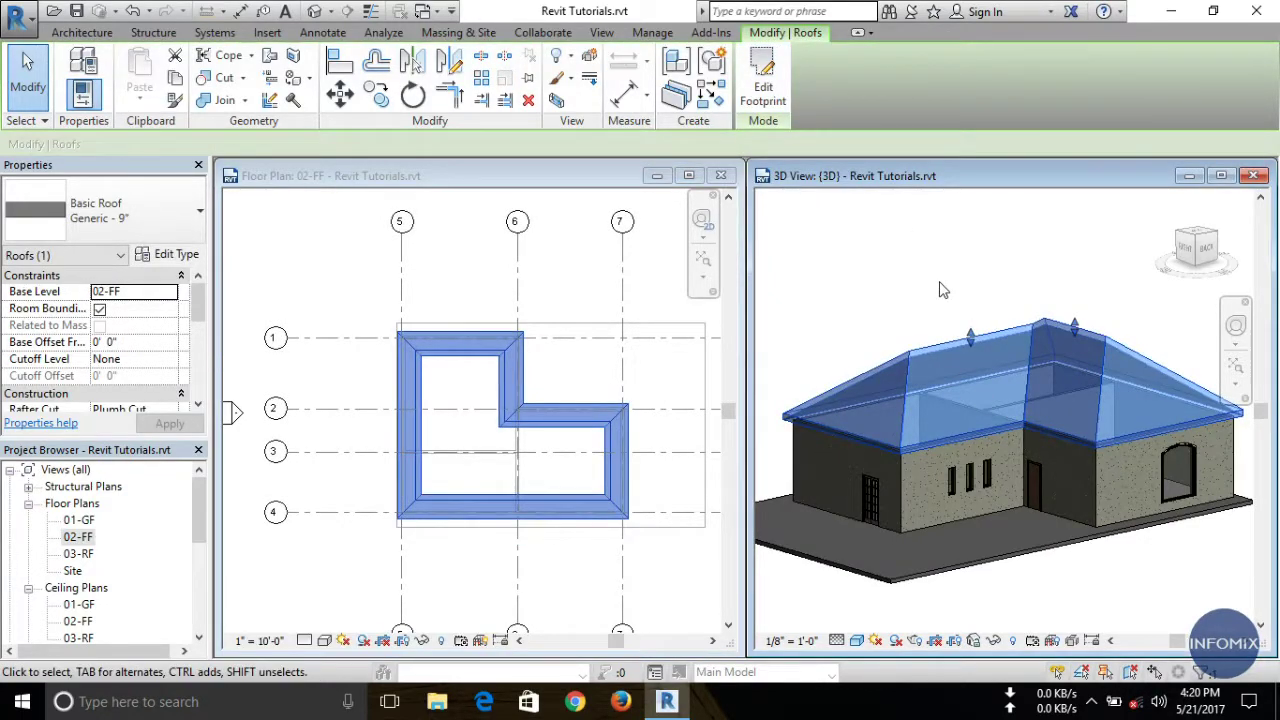
key("Escape")
Step: Select the roof and drag its shape handle along the ridge to reshape the slopes
middle_click_drag(1083, 481, 937, 327, "shift")
middle_click_drag(1041, 551, 919, 356, "shift")
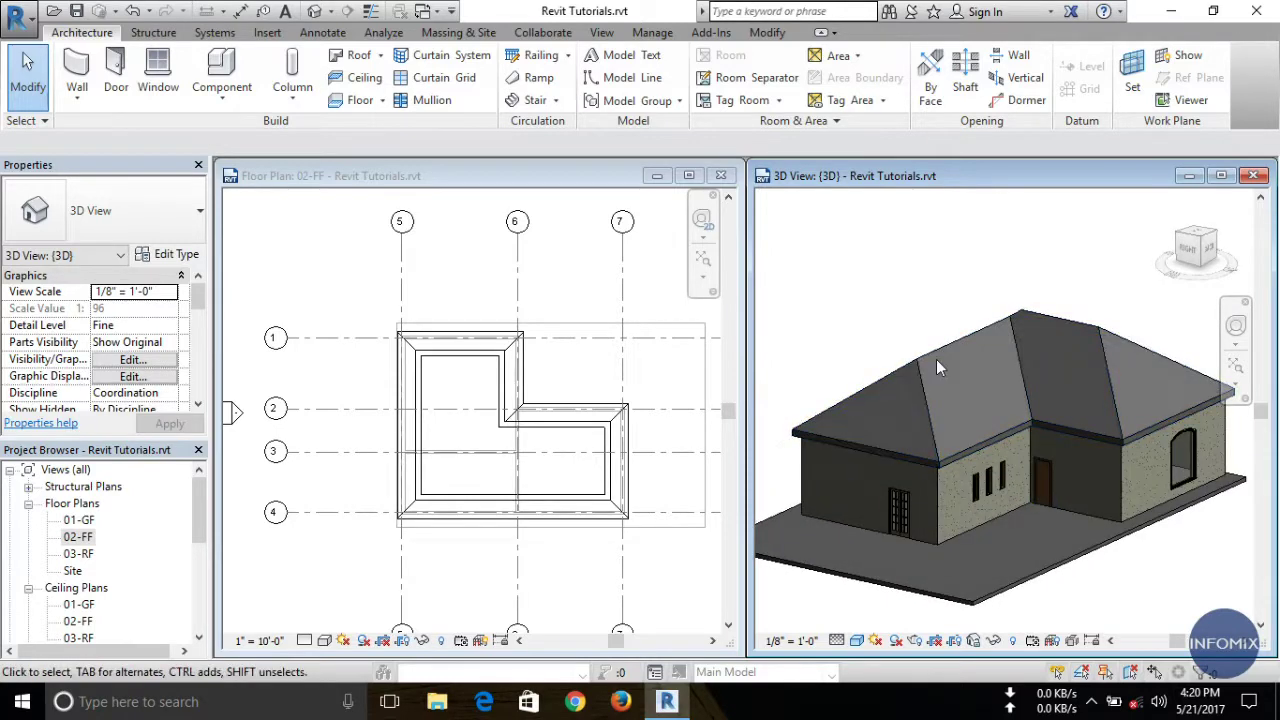
left_click(933, 362)
left_click_drag(965, 355, 1085, 336)
left_click(1080, 286)
Step: Orbit and zoom around the house to inspect the hipped roof from all sides
middle_click_drag(1159, 448, 1053, 500, "shift")
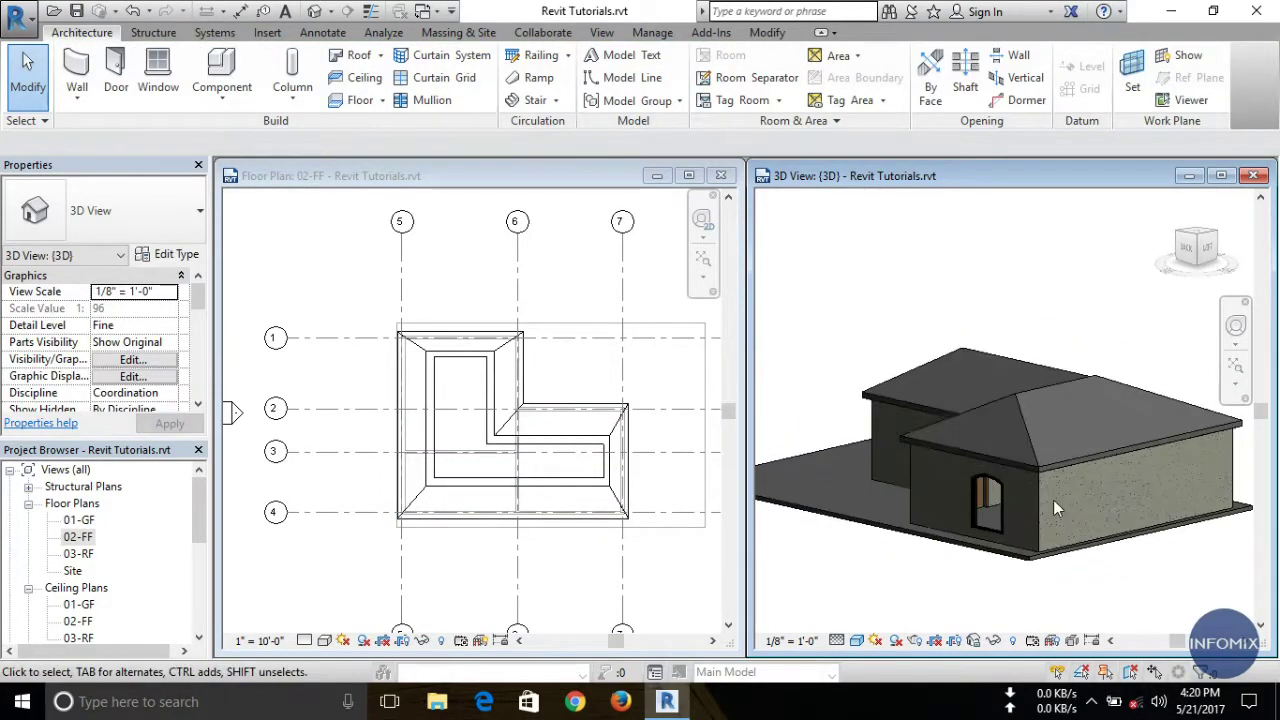
scroll(1053, 500, "up", 3)
middle_click_drag(1169, 459, 999, 402, "shift")
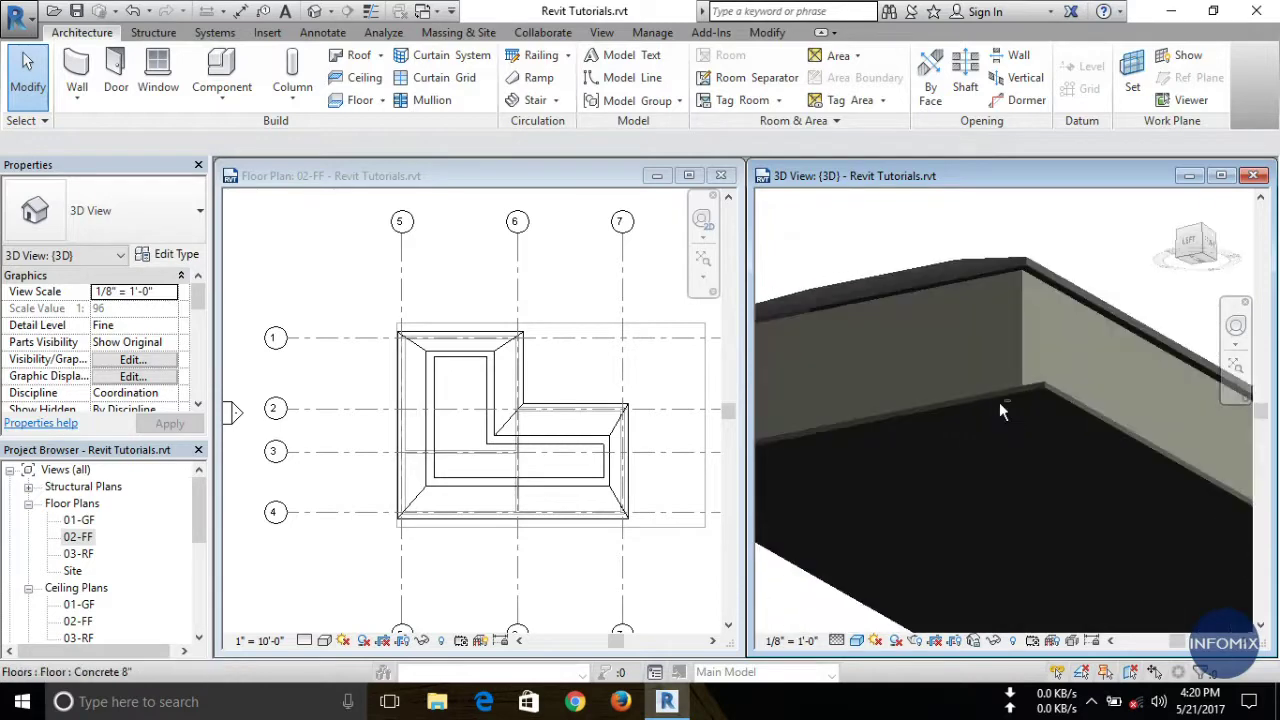
scroll(1016, 275, "up", 5)
scroll(966, 389, "down", 2)
middle_click_drag(929, 405, 986, 550, "shift")
middle_click_drag(886, 537, 1077, 463, "shift")
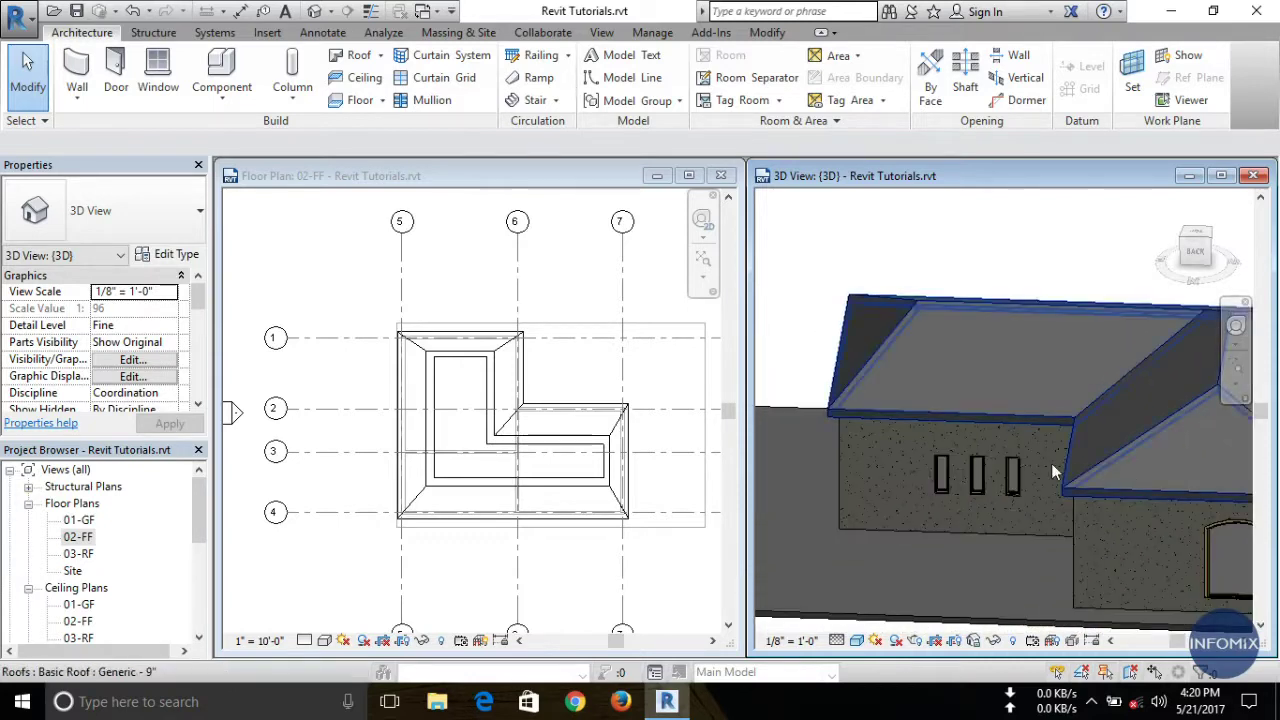
middle_click_drag(914, 502, 942, 491, "shift")
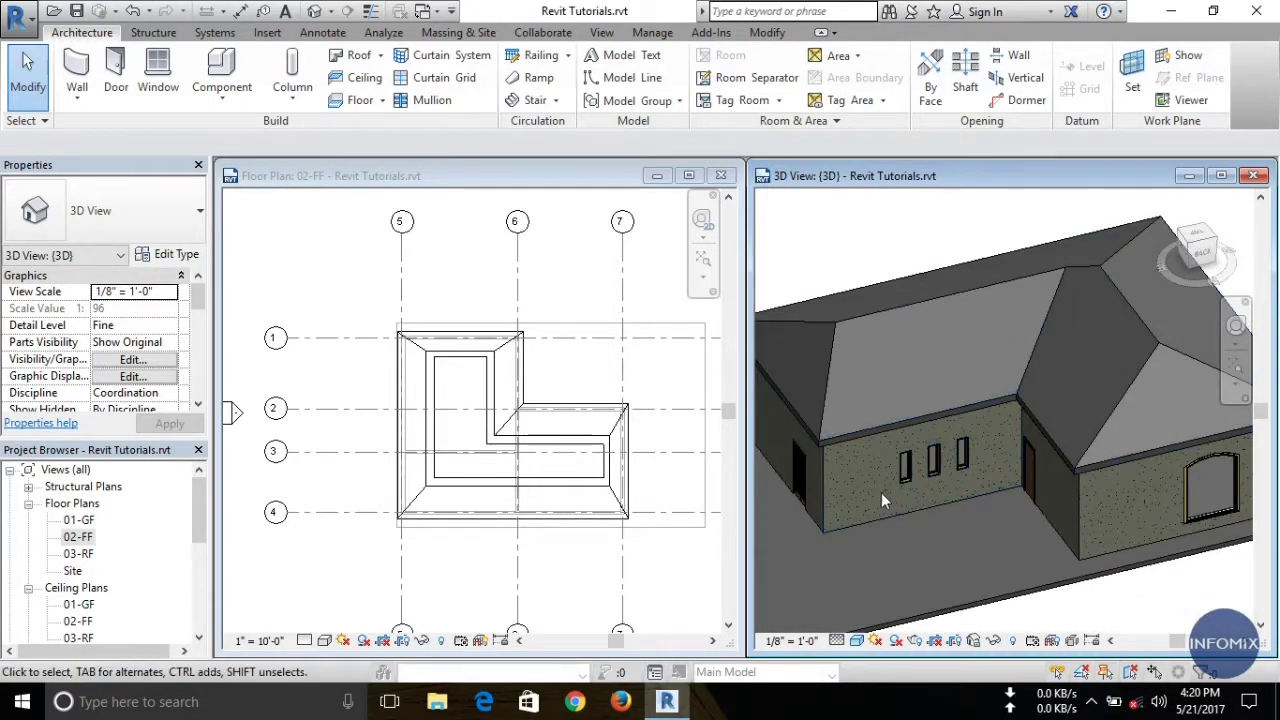
Step: Select and delete the hipped roof, then bring up the North elevation under Elevations
left_click(382, 56)
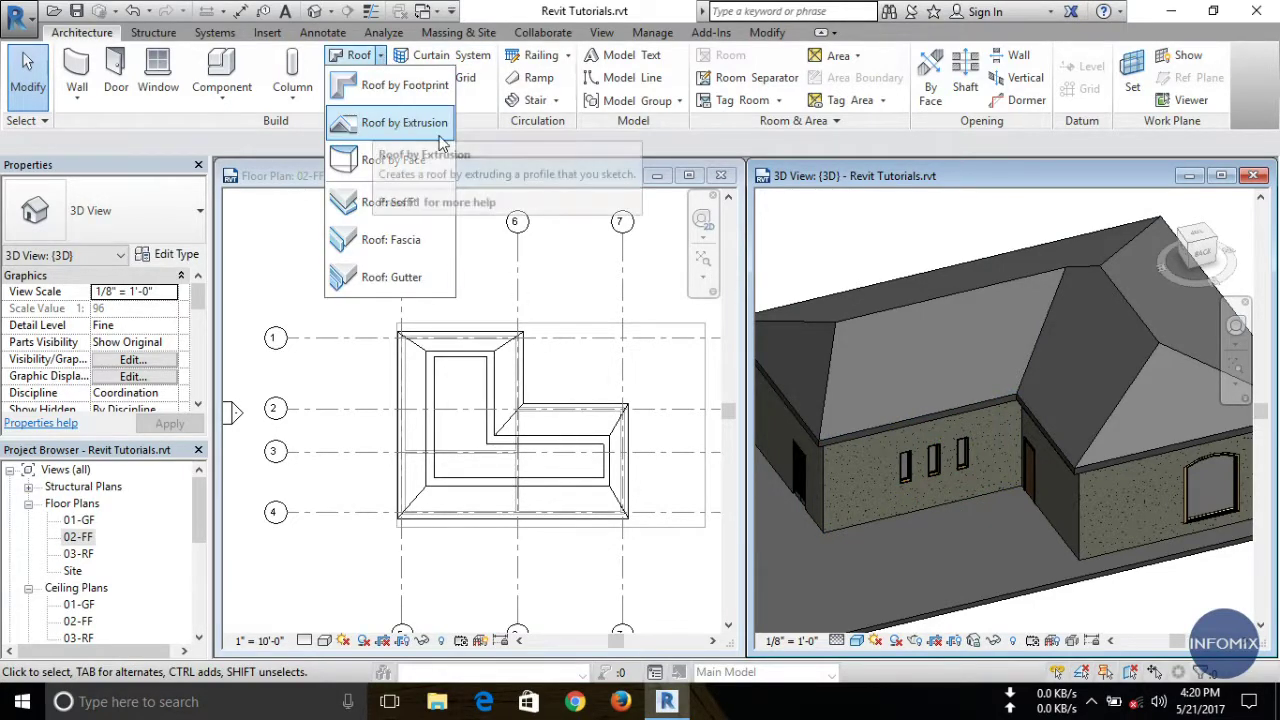
left_click(850, 316)
key("Delete")
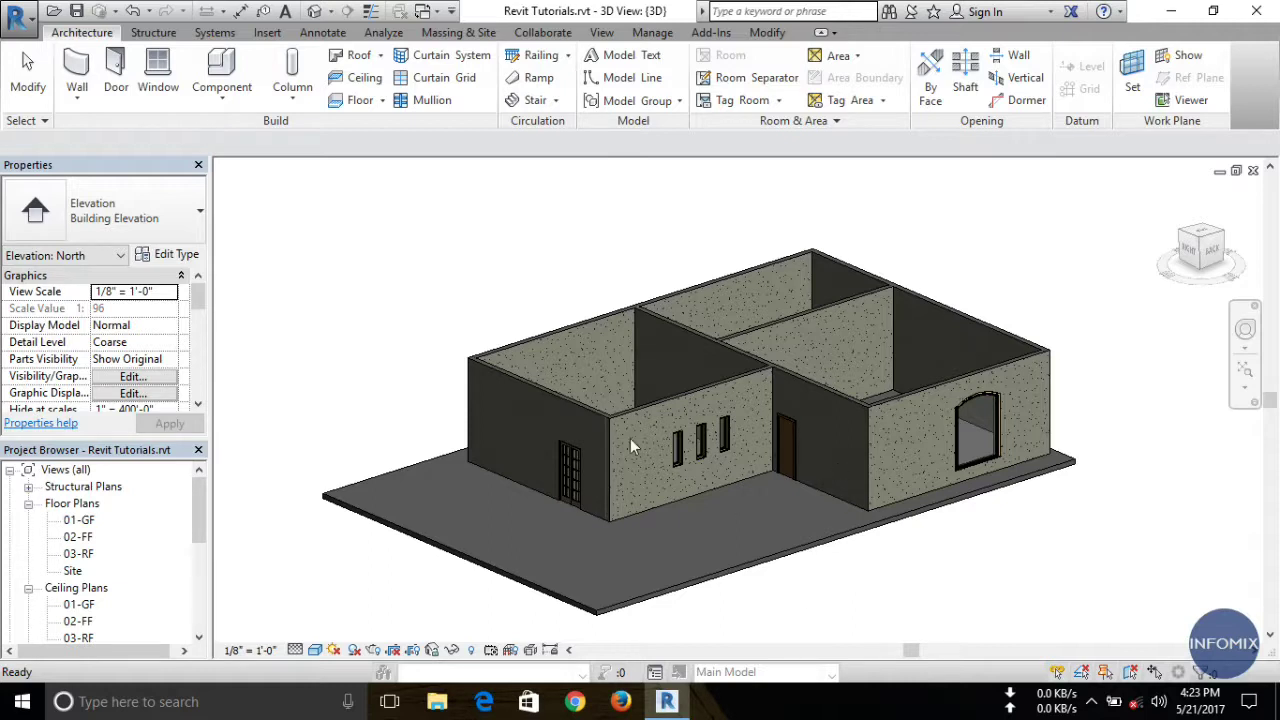
left_click(381, 57)
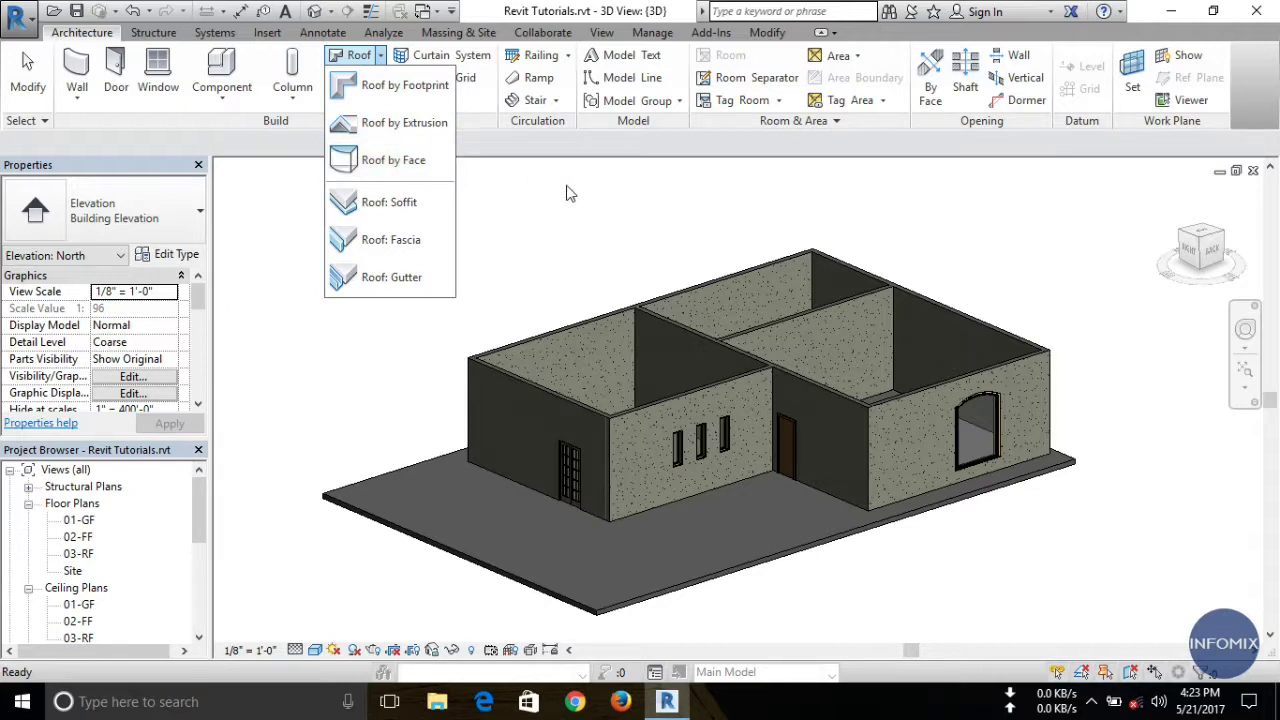
left_click_drag(199, 490, 182, 561)
Step: From the North elevation, start a Roof by Extrusion on the north wall's plane at level 03-RF, offset 0' 0"
double_click(75, 555)
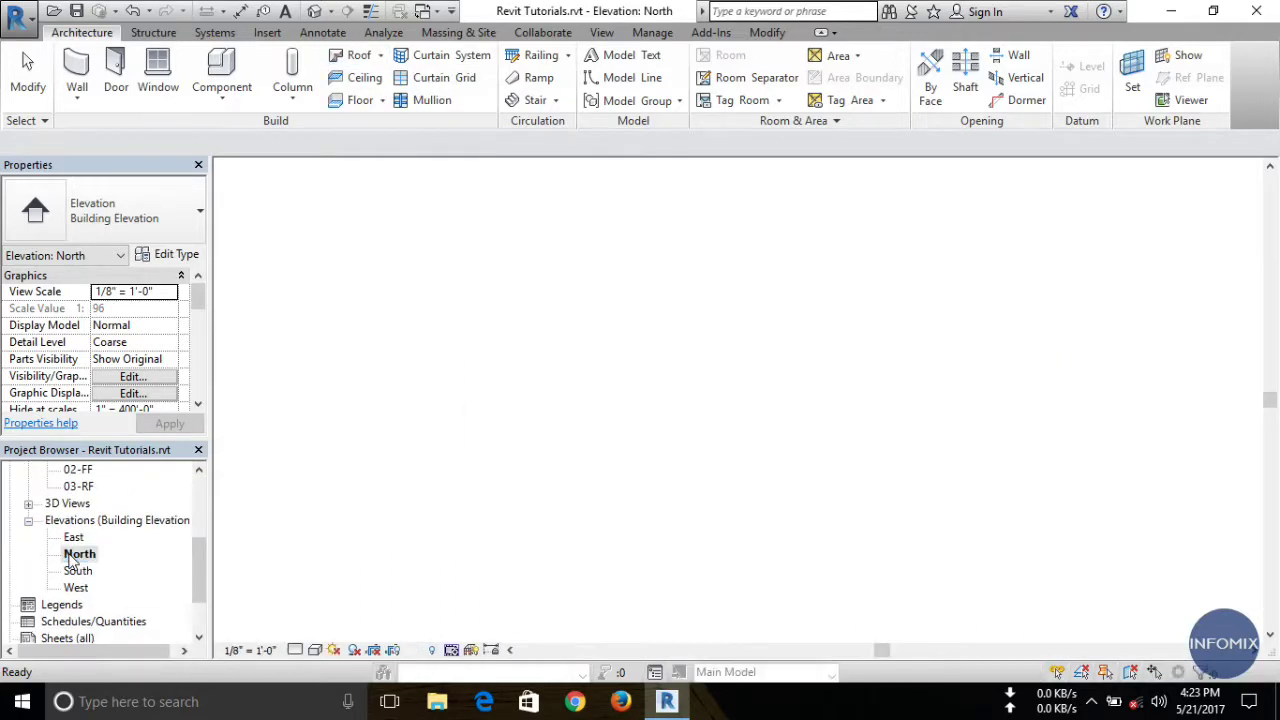
scroll(967, 445, "up", 3)
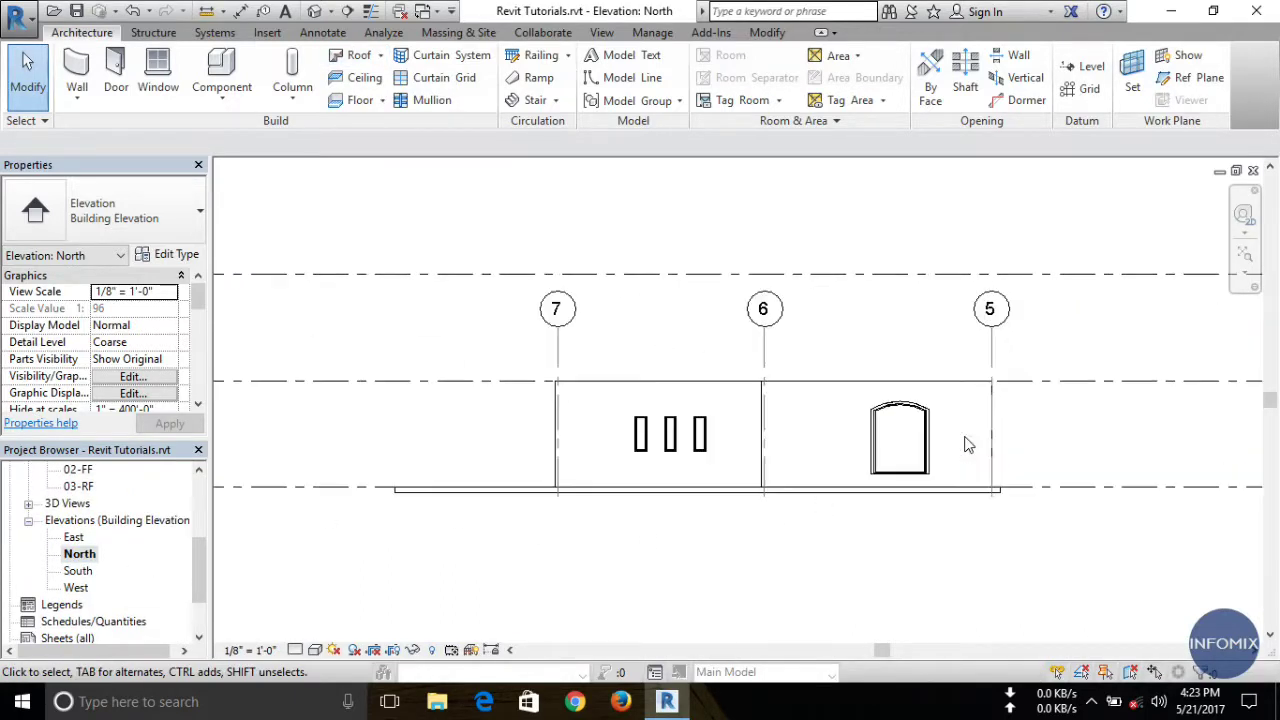
left_click(380, 55)
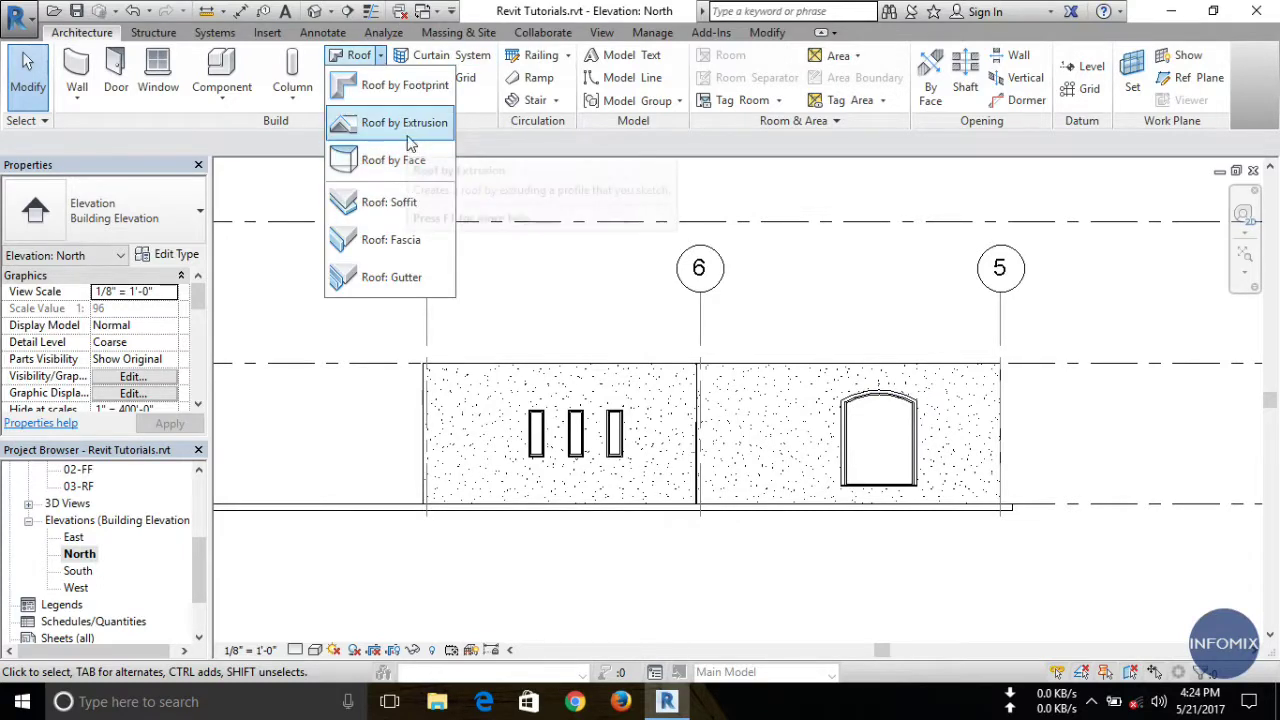
left_click(407, 130)
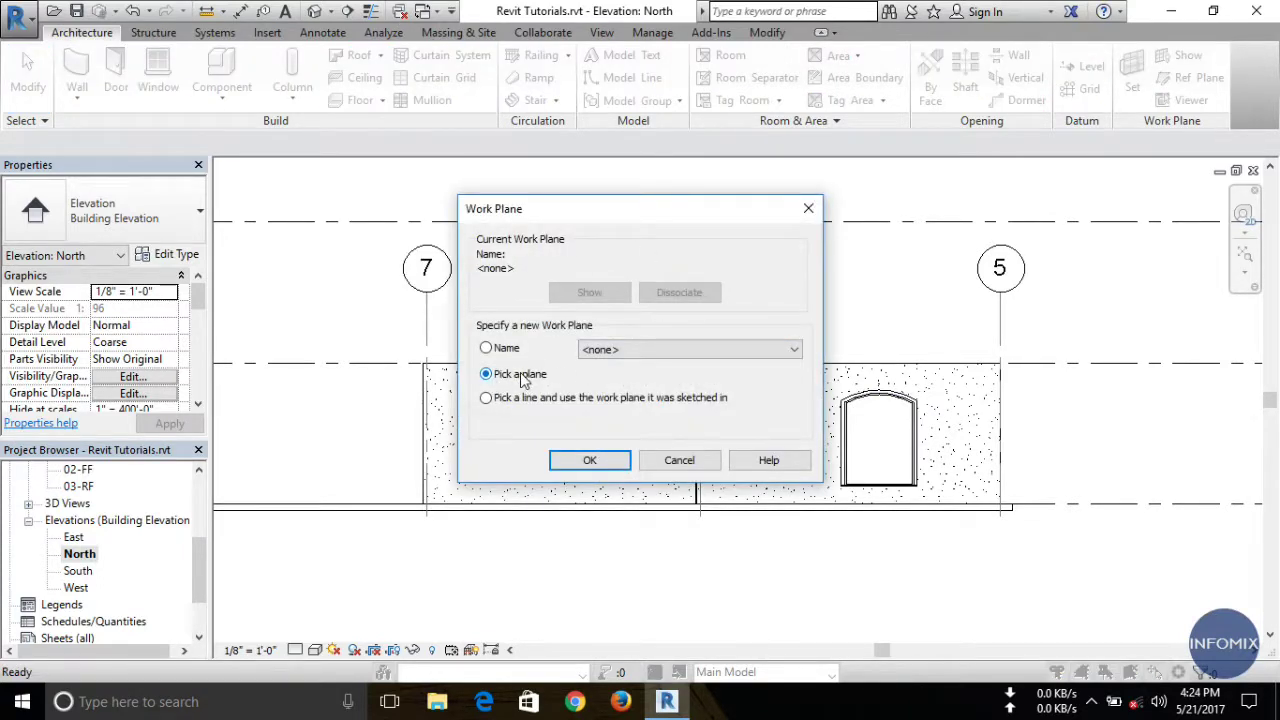
left_click(597, 462)
left_click(966, 367)
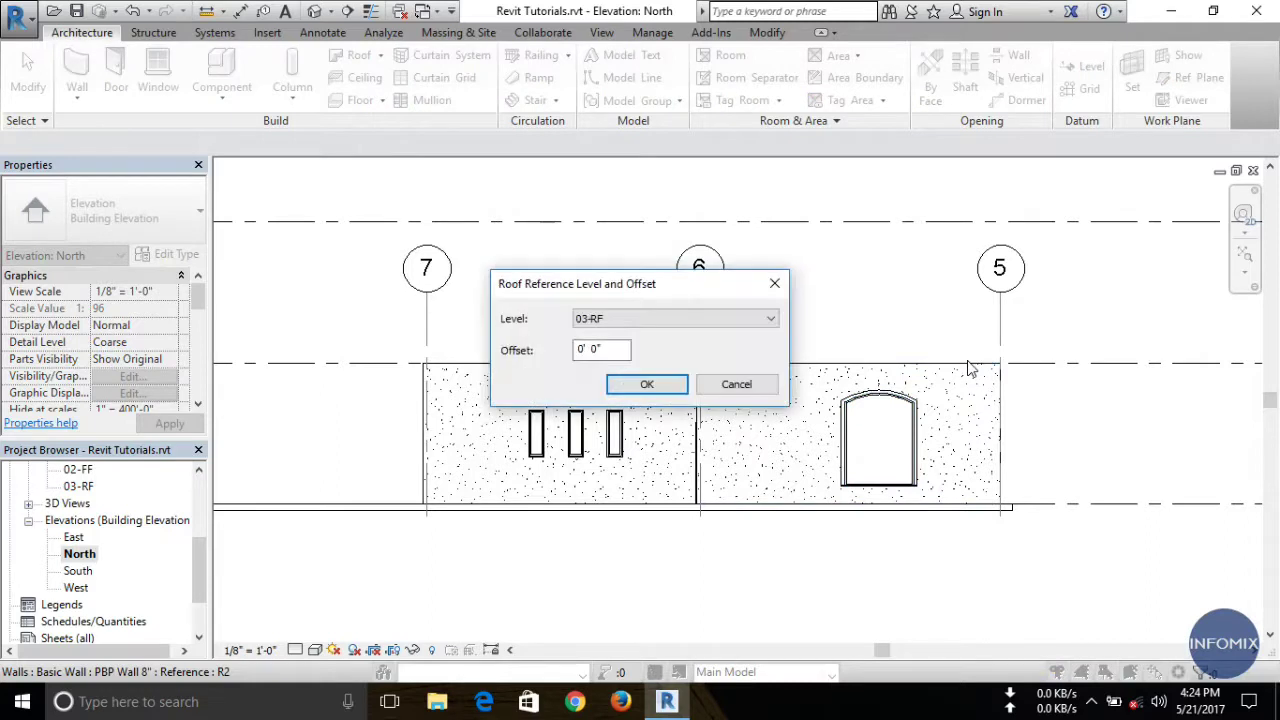
left_click(679, 386)
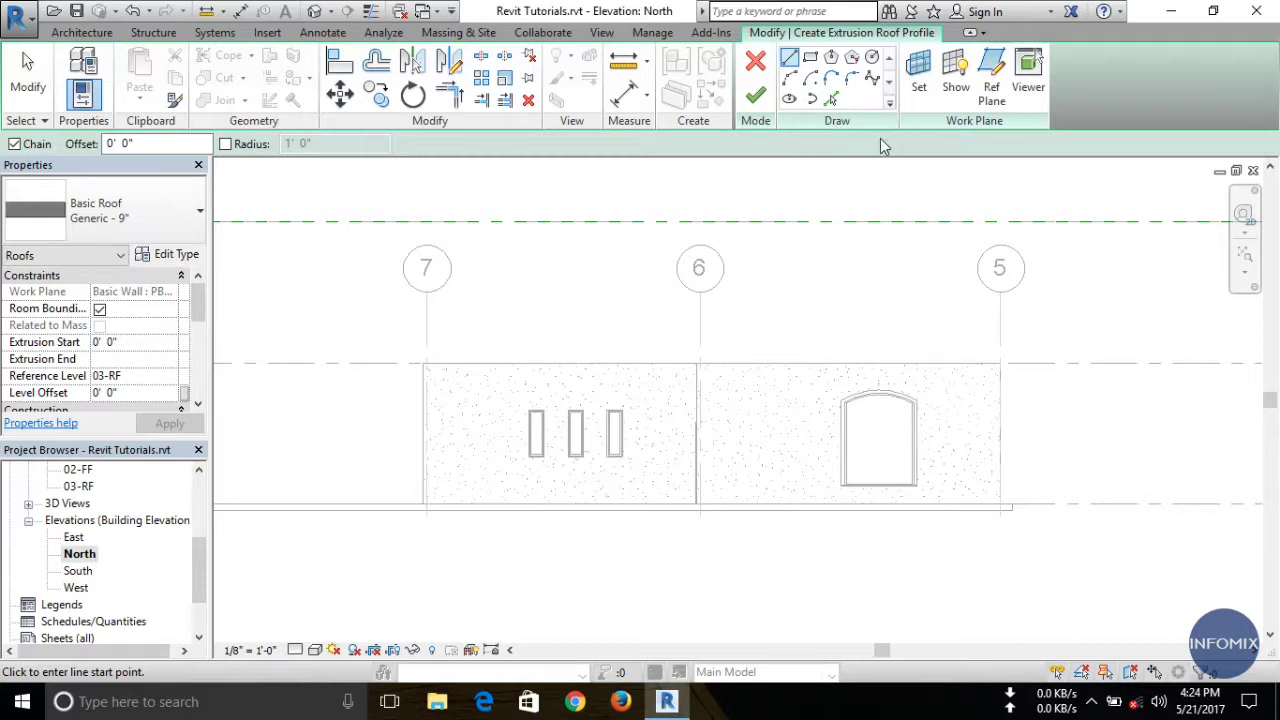
Step: Draw a wavy spline profile from the north wall's top-right corner leftward toward 02-FF, then finish the roof
left_click(871, 80)
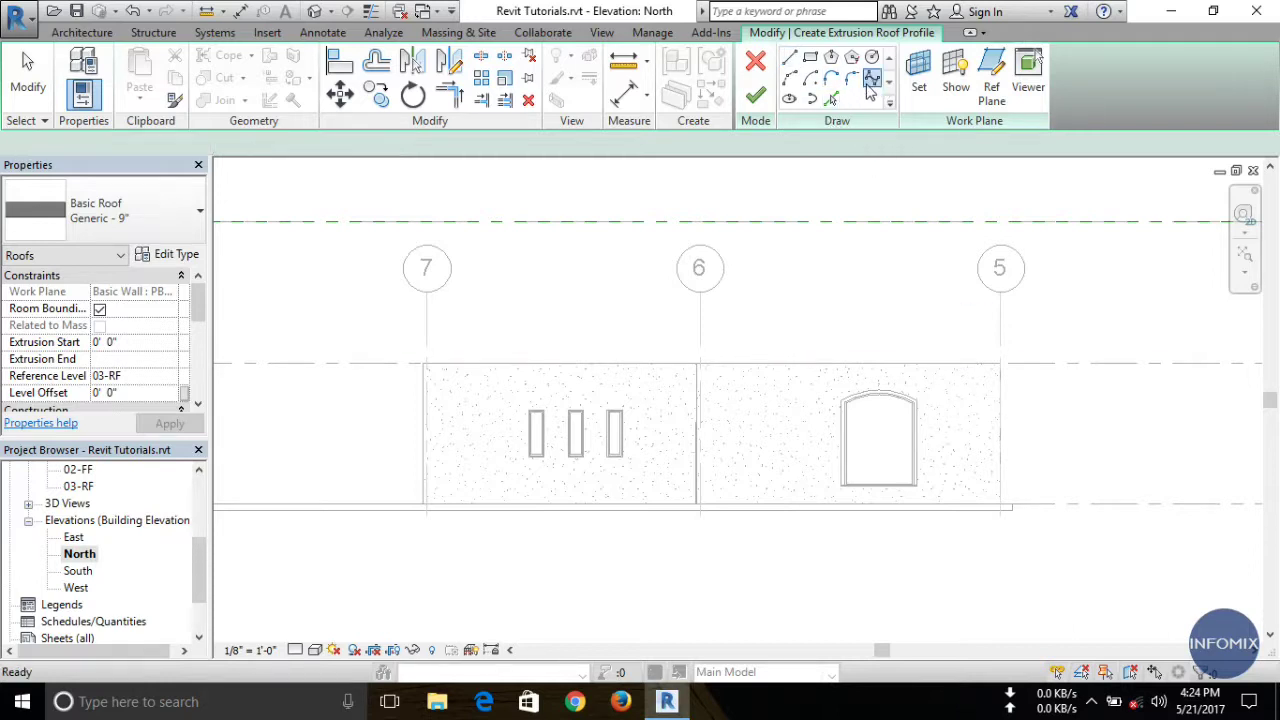
left_click(1000, 362)
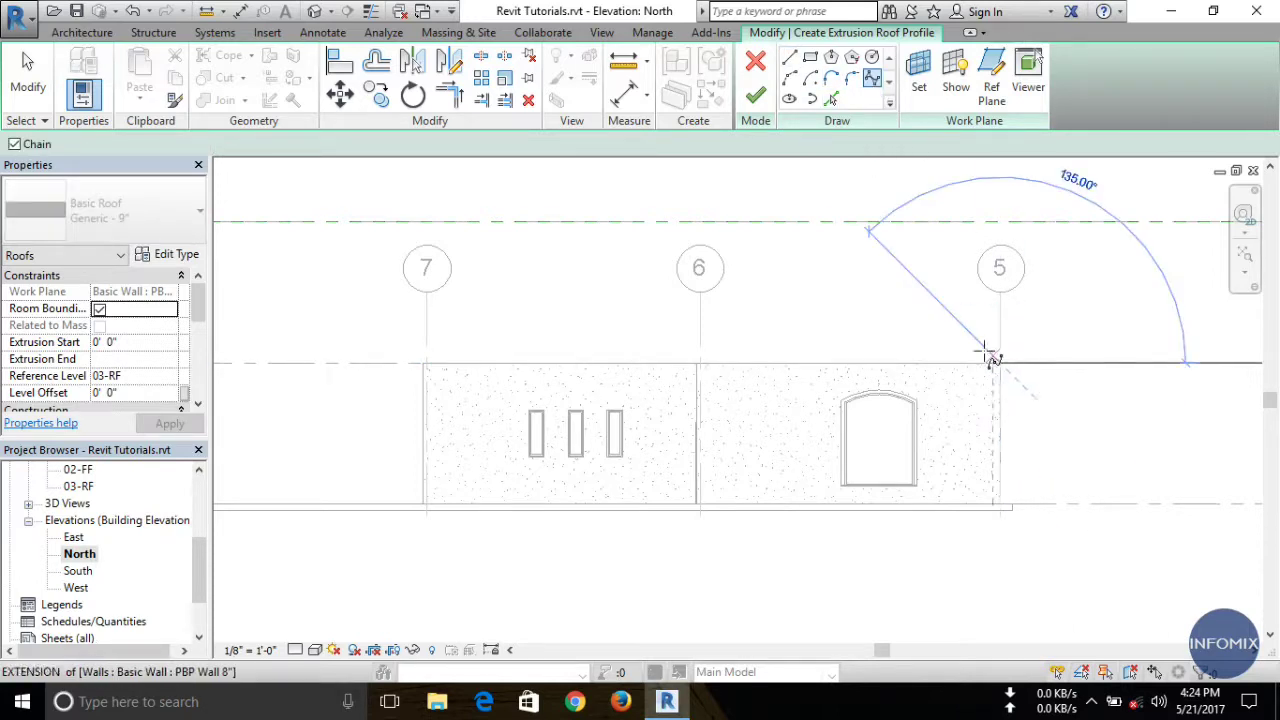
left_click(906, 347)
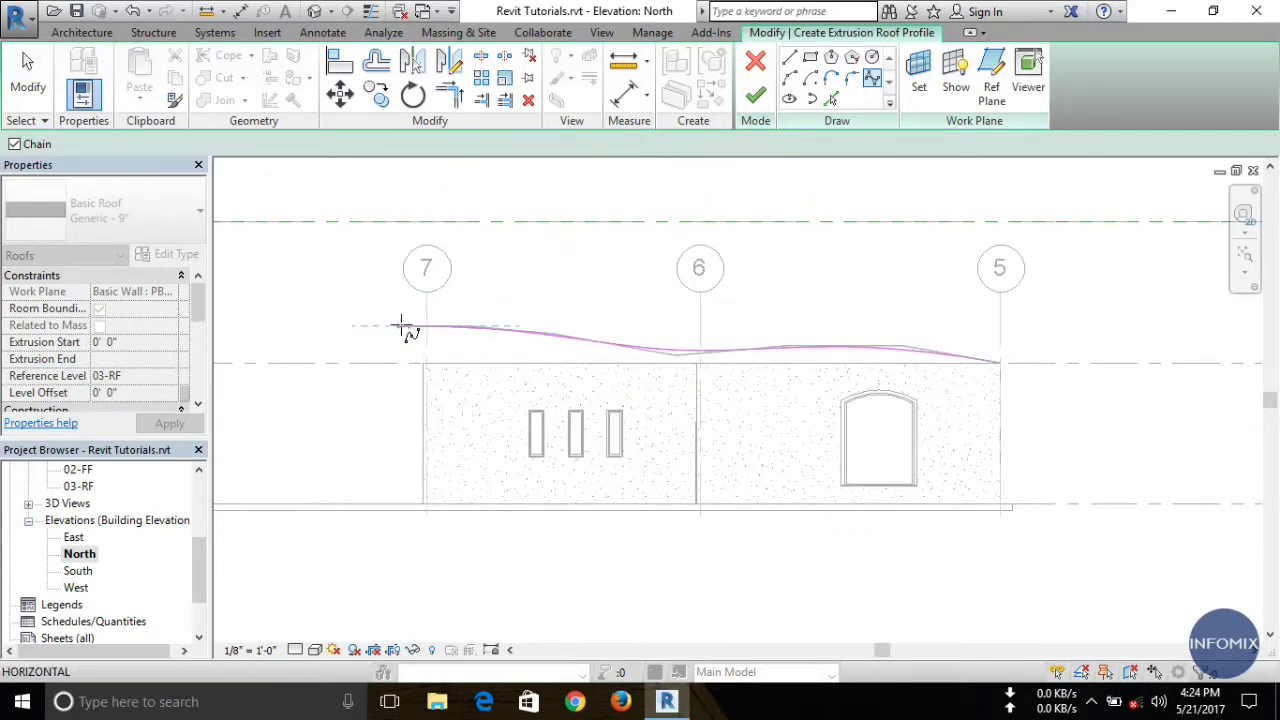
left_click(341, 362)
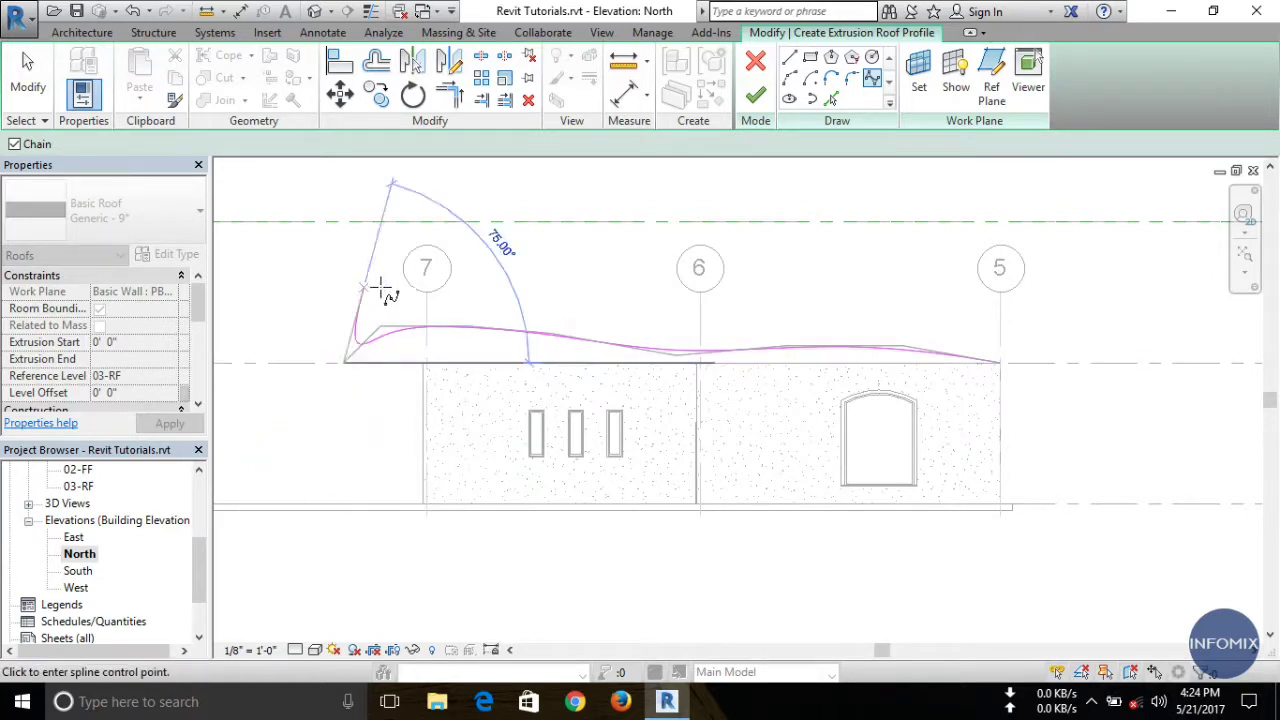
key("Escape")
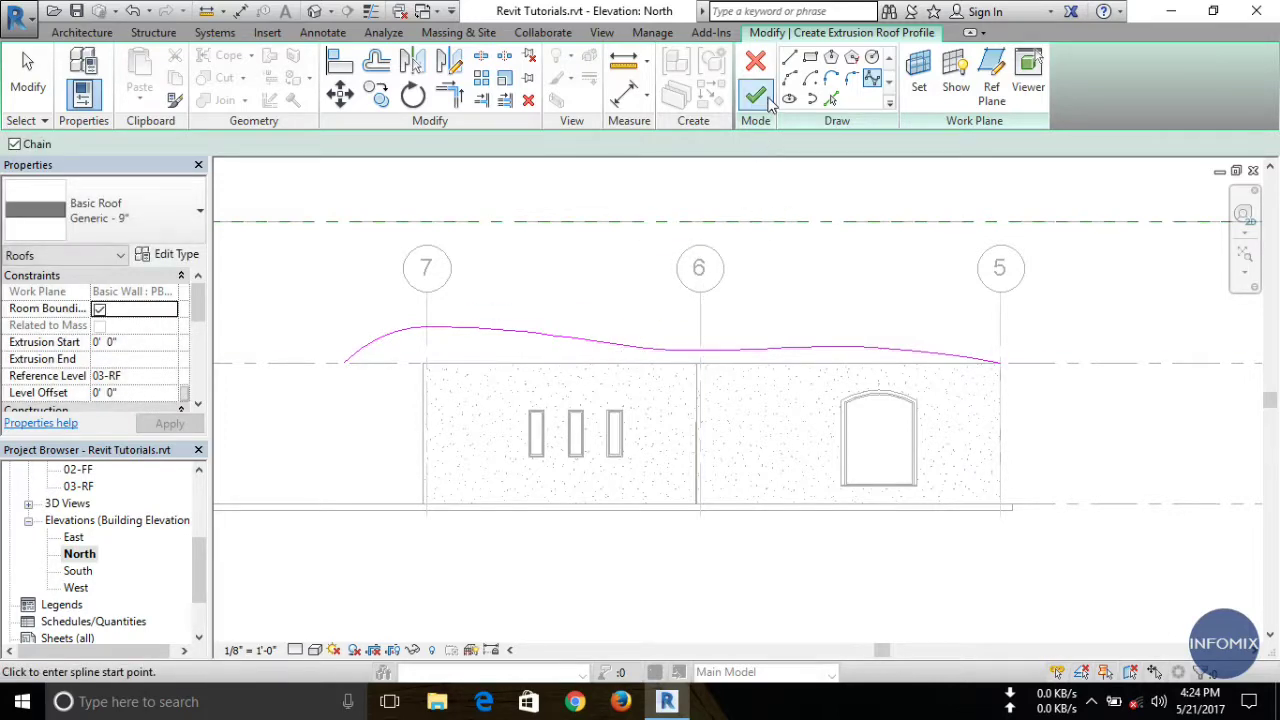
left_click(756, 96)
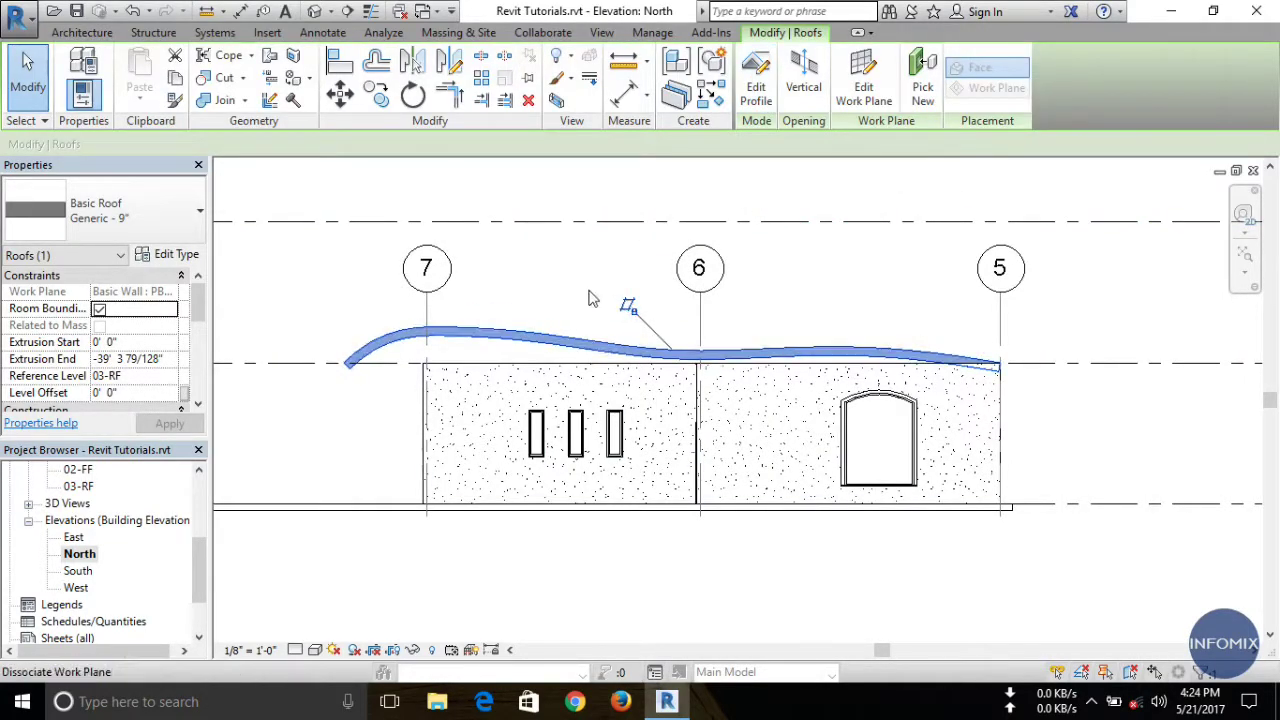
Step: Switch to the default 3D view and orbit to the front walls beneath the wavy roof
left_click(575, 290)
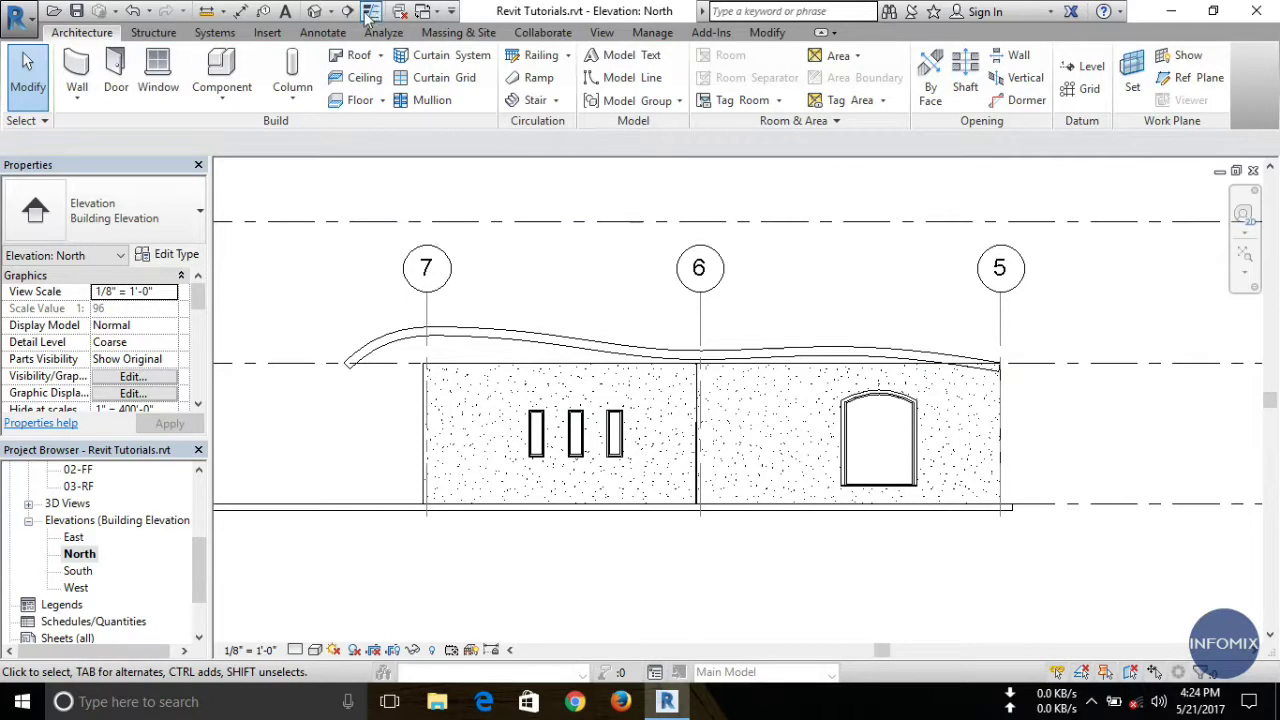
left_click(314, 12)
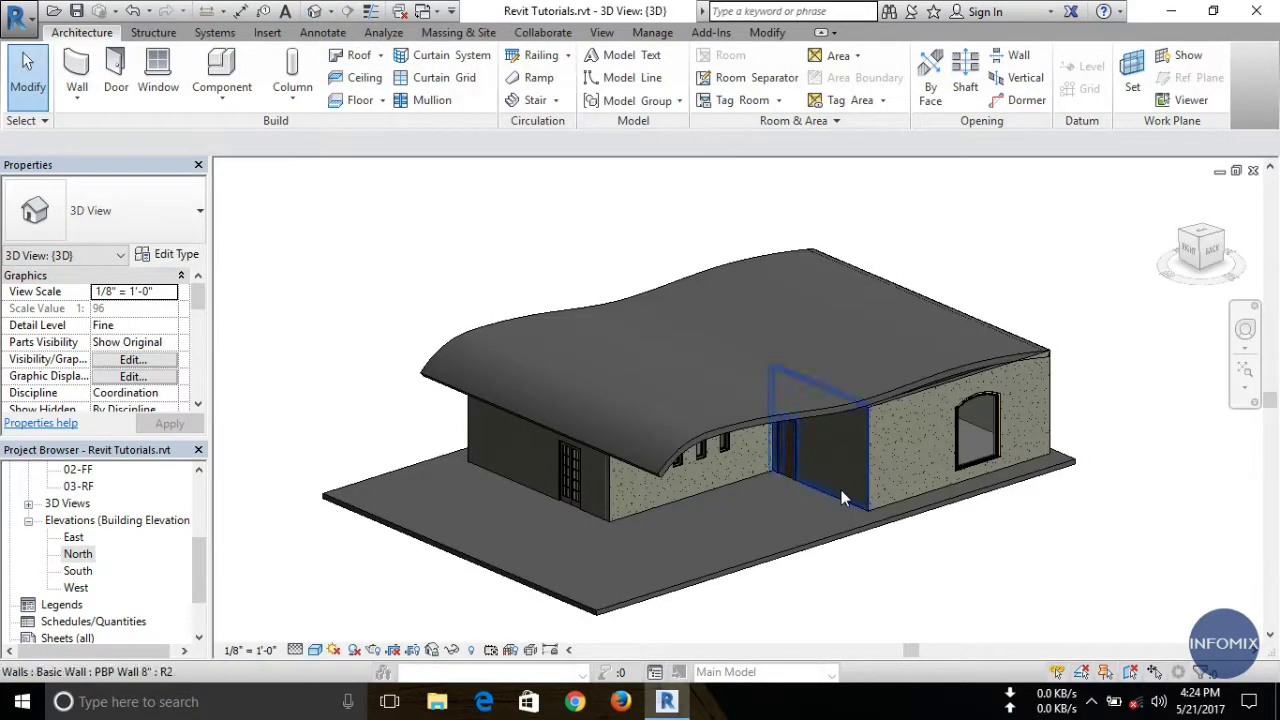
middle_click_drag(817, 531, 813, 477, "shift")
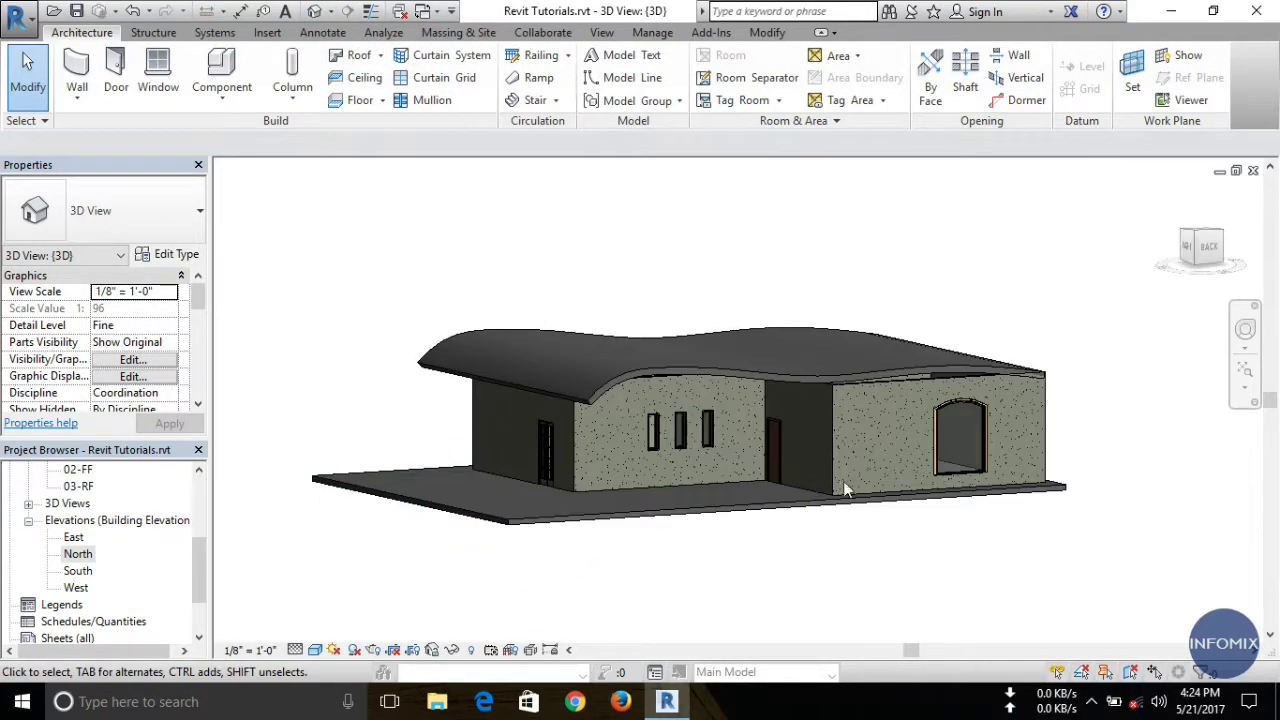
mouse_move(942, 480)
middle_mouse_down("shift")
mouse_move(851, 464)
mouse_move(757, 523)
mouse_move(895, 489)
mouse_move(840, 517)
mouse_move(931, 478)
middle_mouse_up("shift")
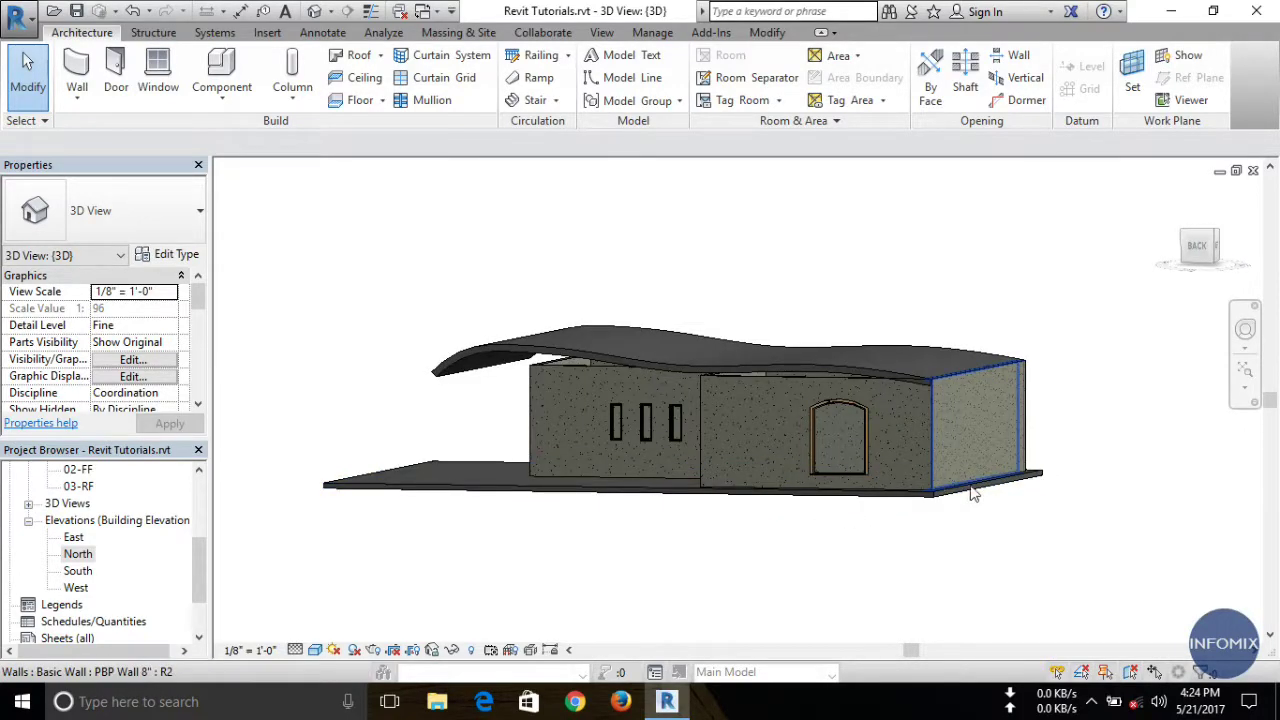
scroll(704, 494, "up", 2)
middle_click_drag(704, 494, 583, 375, "shift")
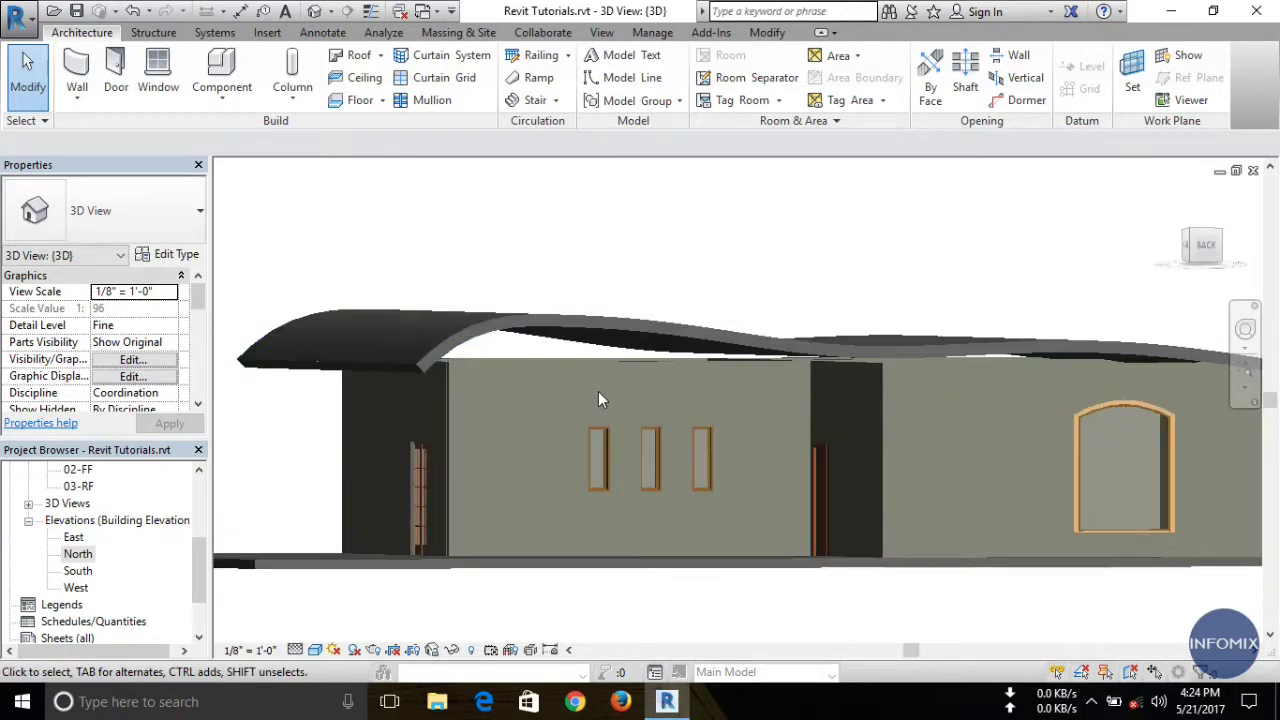
middle_click_drag(901, 476, 782, 416)
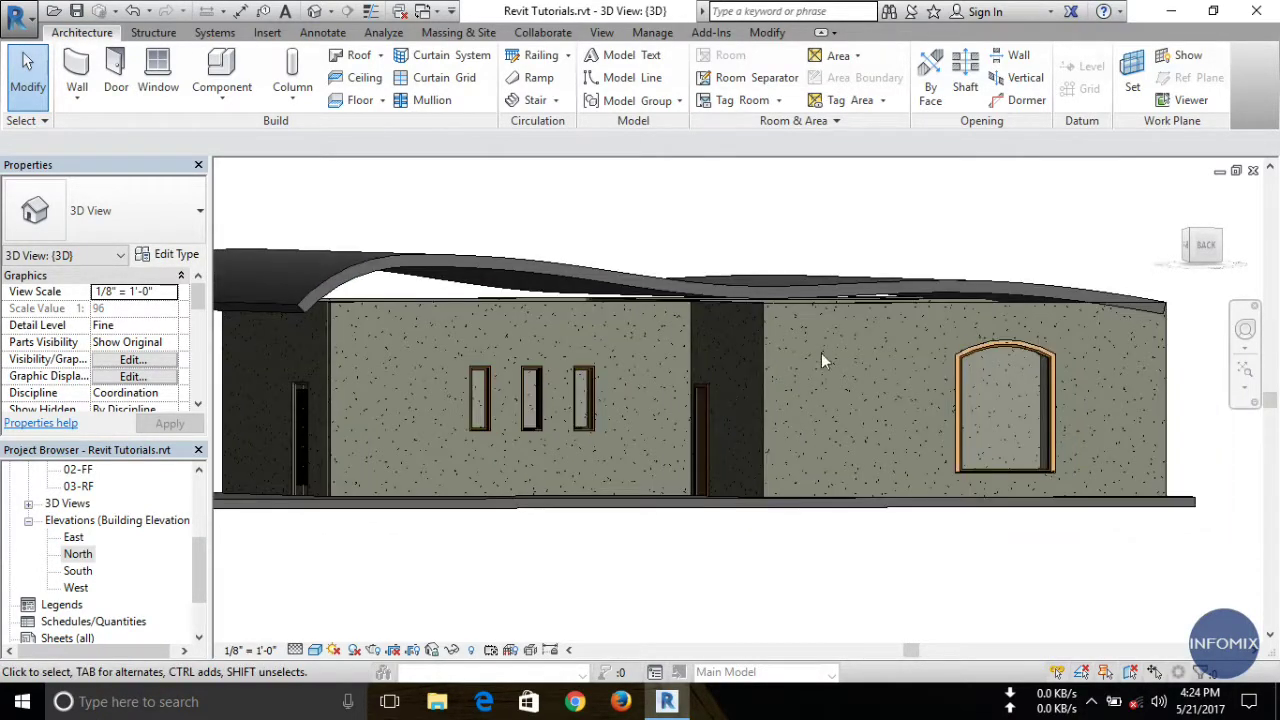
Step: Attach the top of the arched-window wall to the wavy roof
left_click(880, 316)
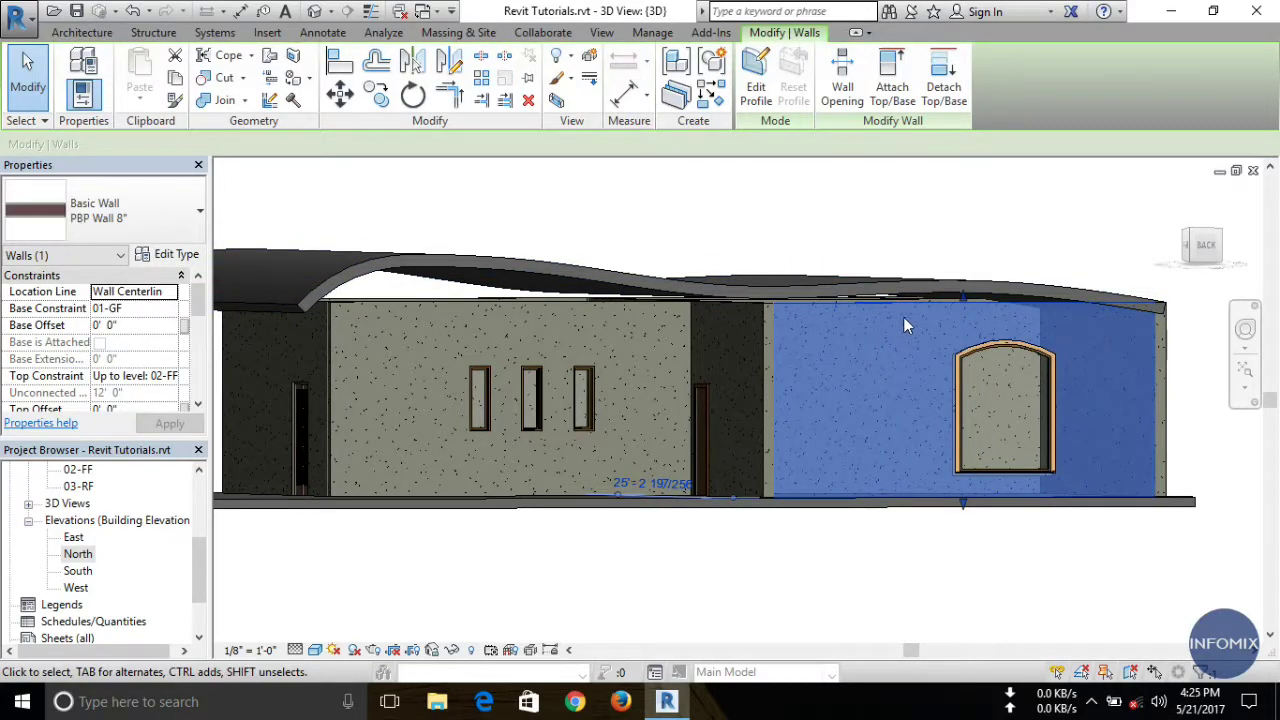
middle_click_drag(901, 343, 908, 346, "shift")
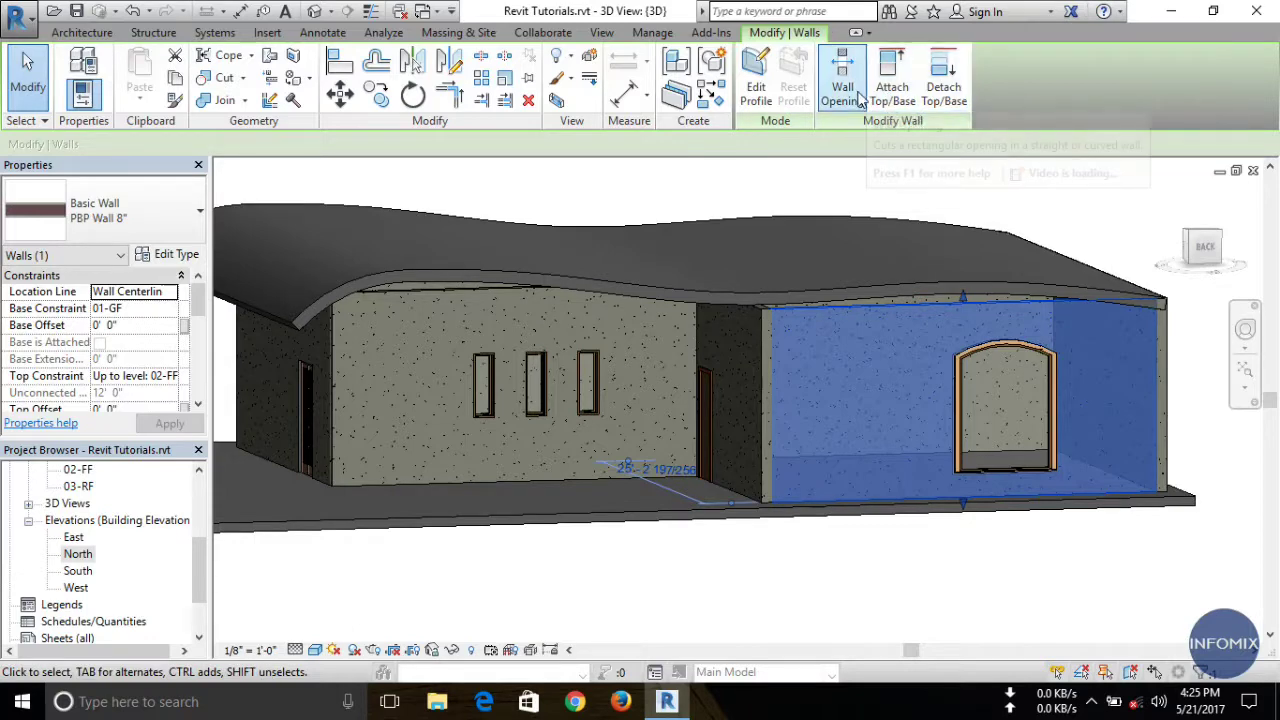
left_click(892, 85)
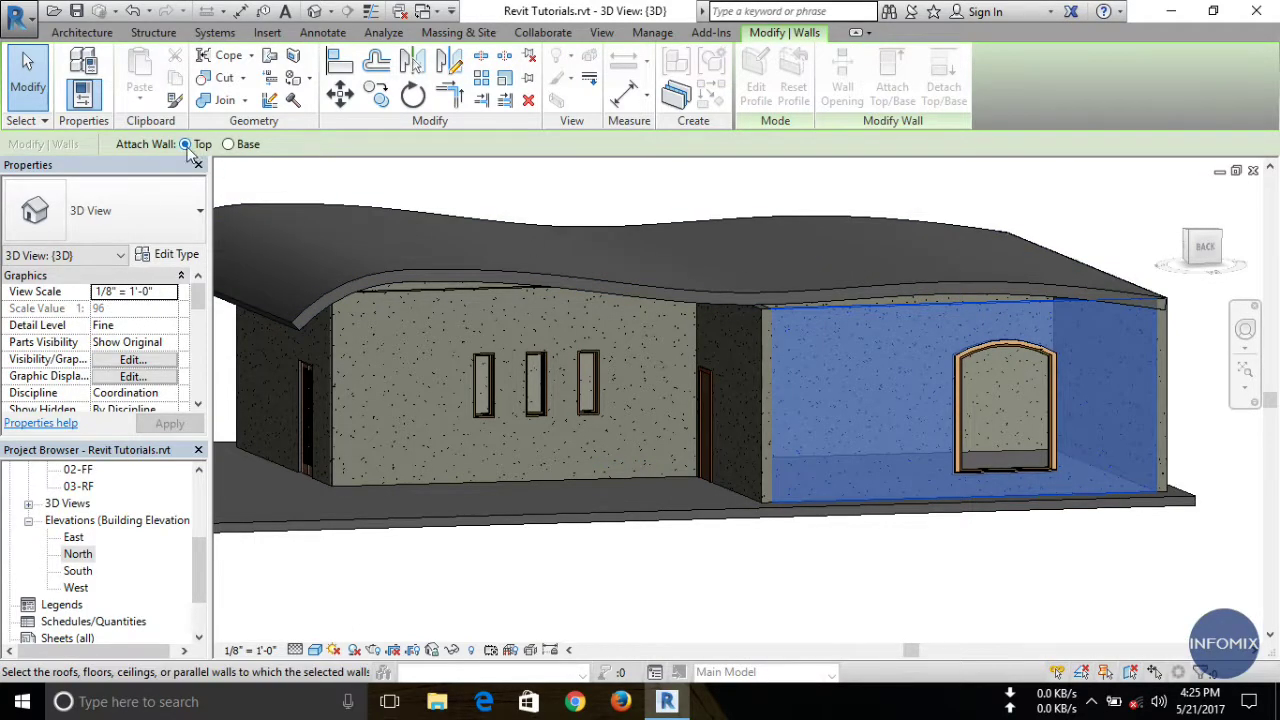
left_click(871, 289)
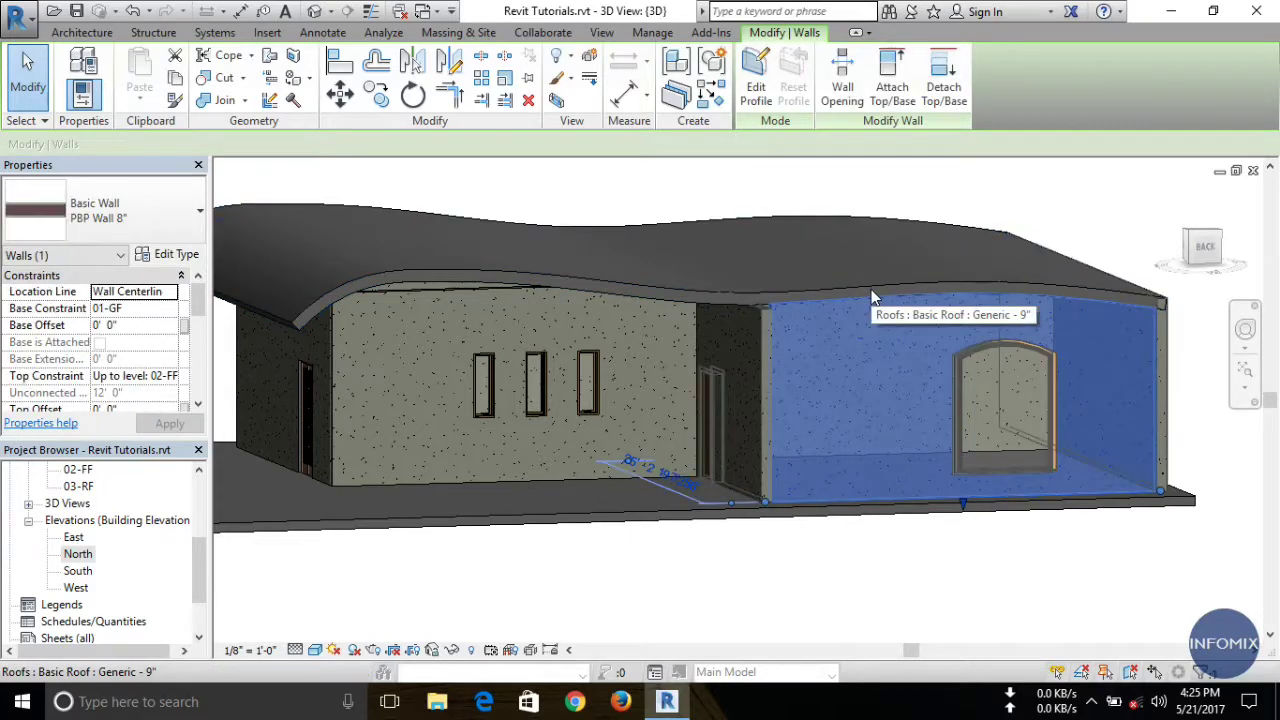
left_click(978, 566)
Step: Select the three-window front wall, left wall, door wall and one more wall for Attach Top/Base
middle_click_drag(896, 389, 901, 326, "shift")
middle_click_drag(869, 432, 771, 364, "shift")
left_click(801, 339)
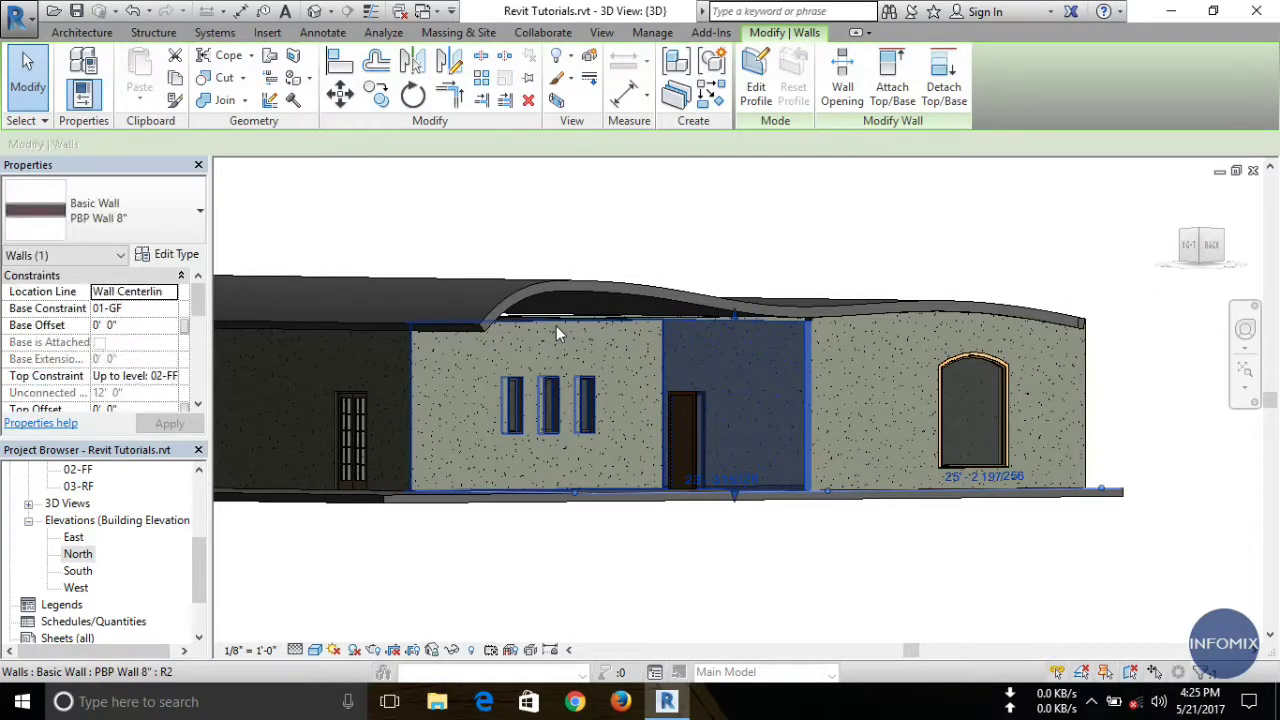
left_click(552, 432, "ctrl")
middle_click_drag(552, 432, 443, 391, "shift")
left_click(436, 420, "ctrl")
scroll(439, 450, "down", 2)
middle_click_drag(416, 472, 429, 406, "shift")
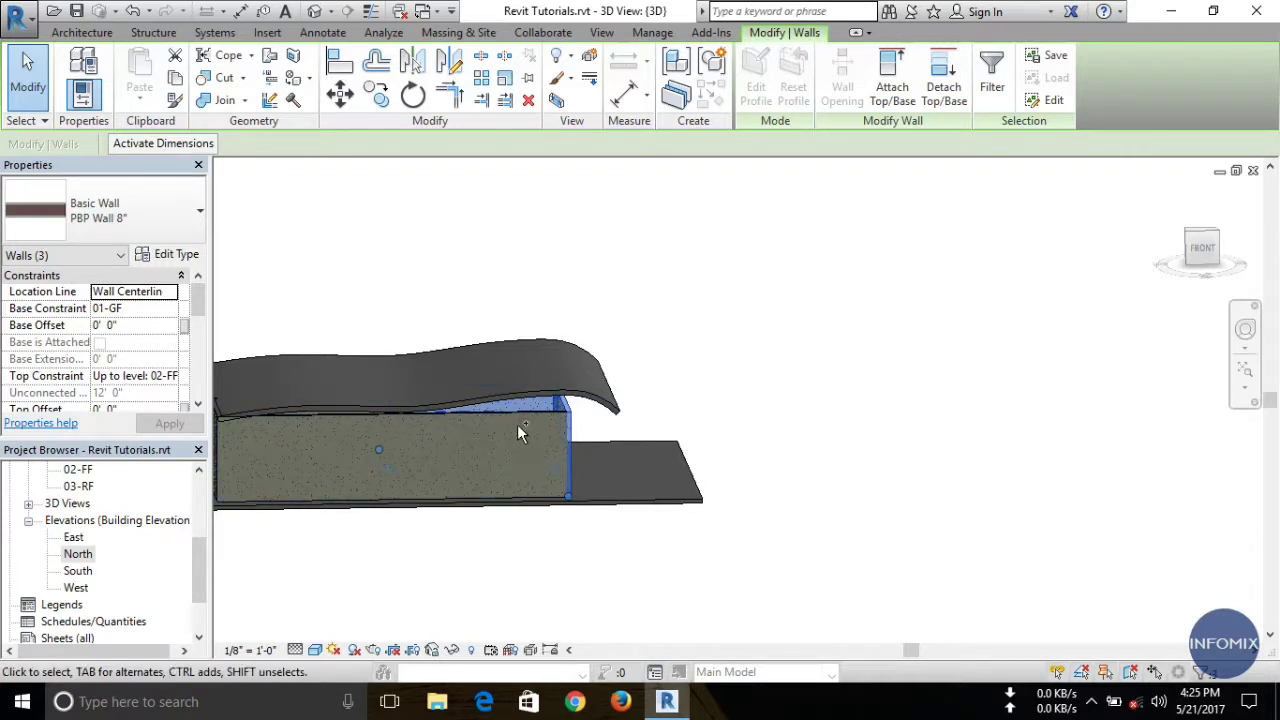
left_click(472, 486, "ctrl")
middle_click_drag(397, 506, 387, 459, "shift")
middle_click_drag(547, 470, 352, 447, "shift")
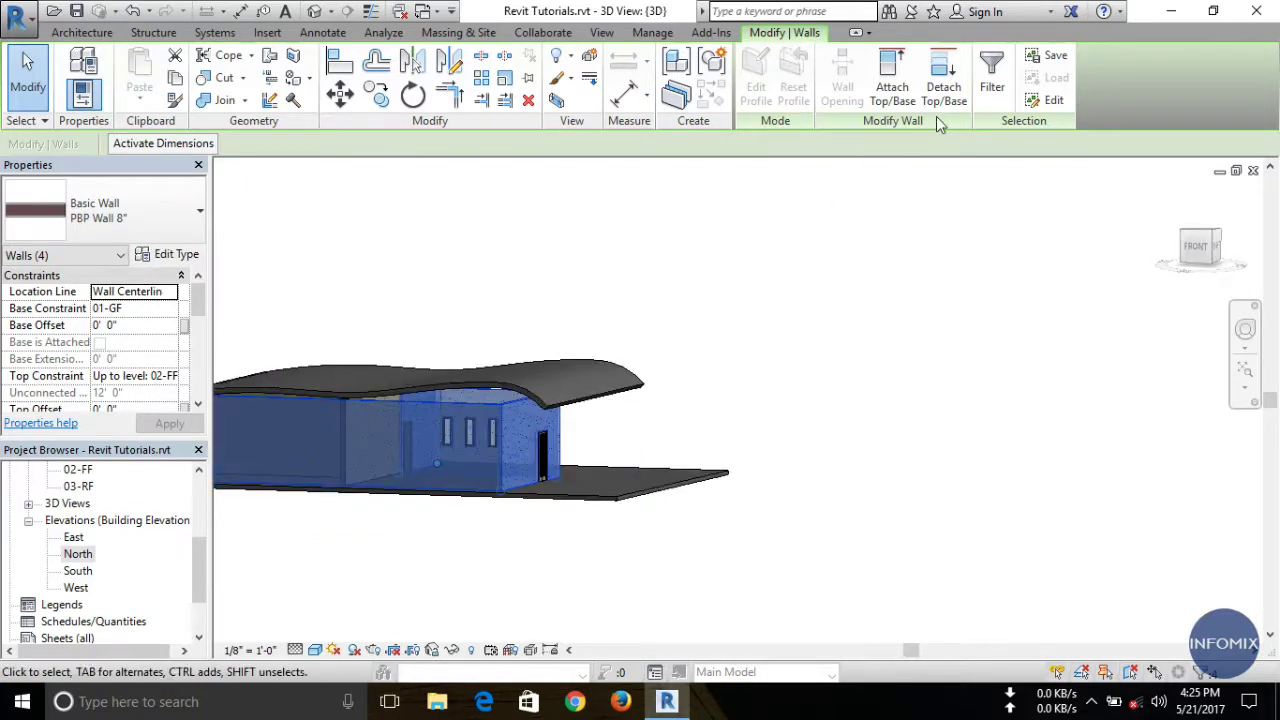
left_click(904, 90)
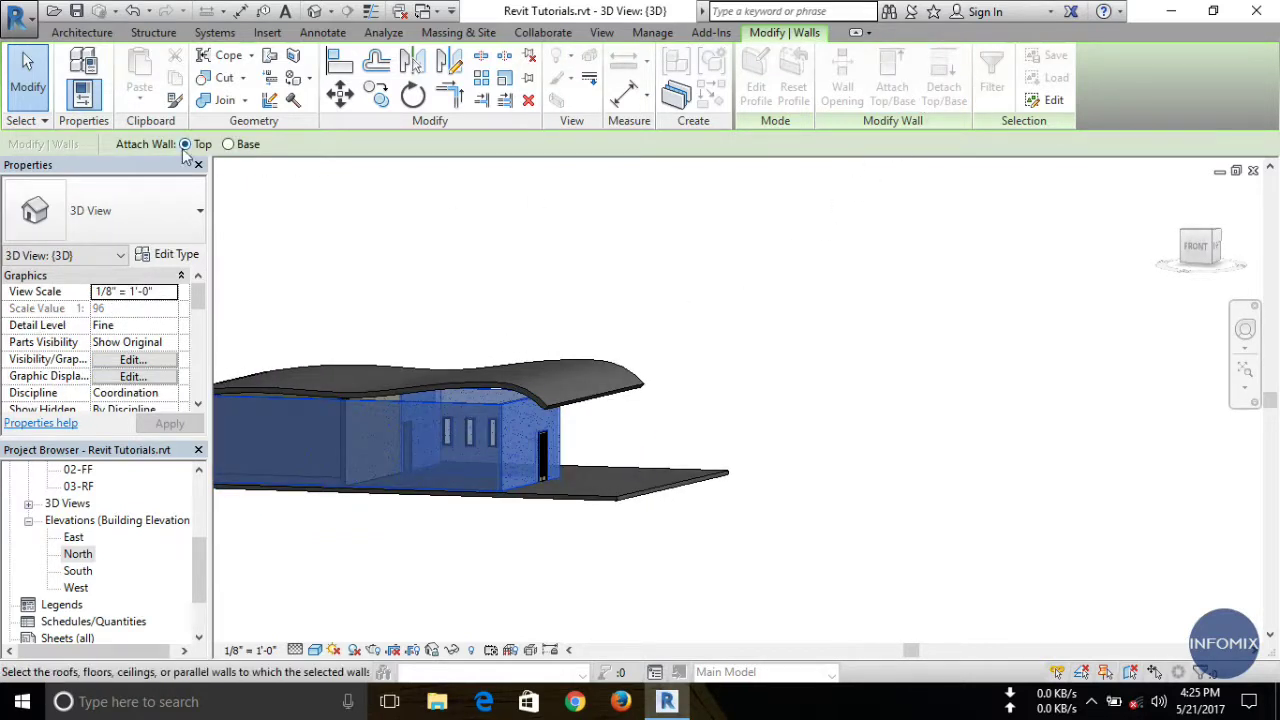
Step: Attach the four selected walls' tops to the wavy roof and orbit to check the house
left_click(497, 391)
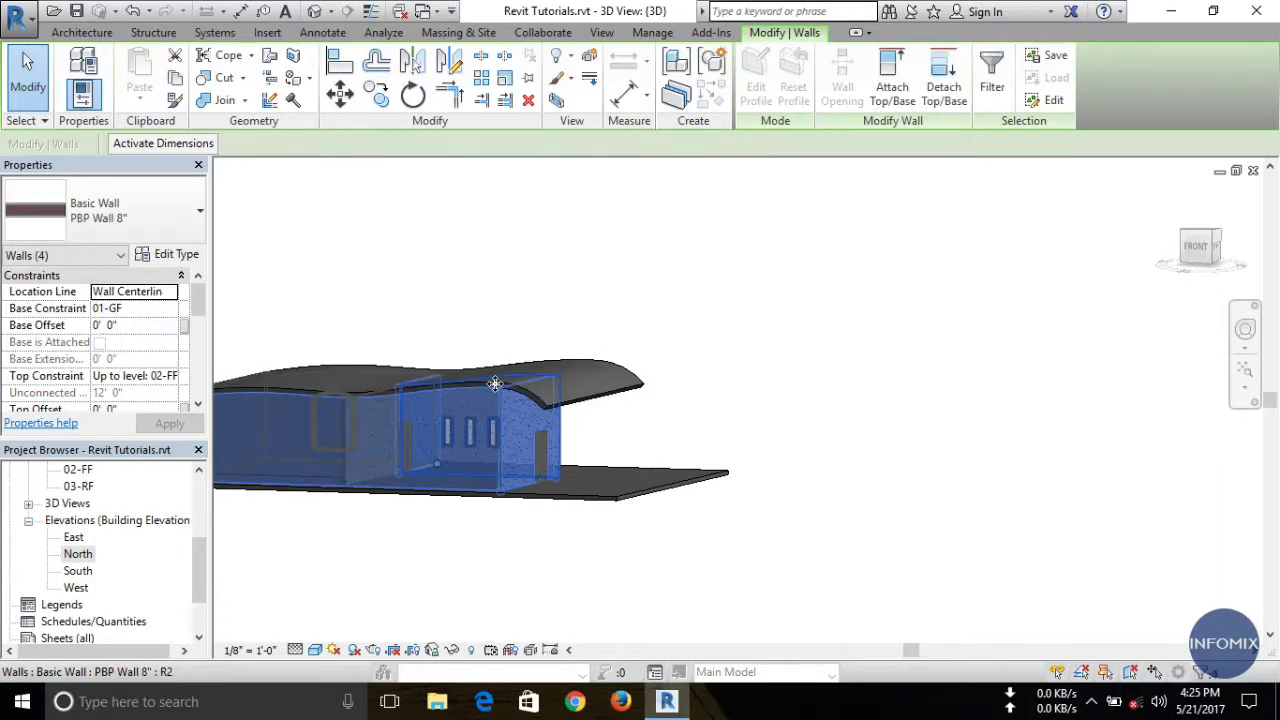
left_click(748, 455)
middle_click_drag(753, 462, 569, 490, "shift")
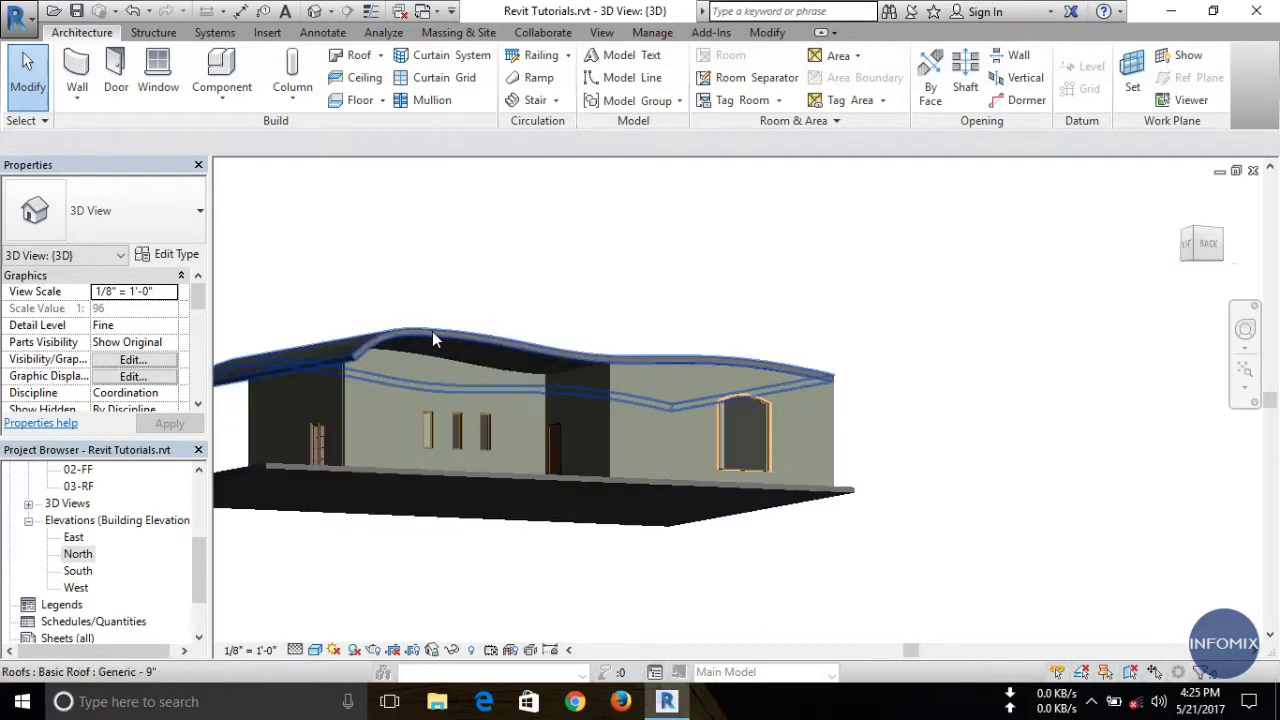
middle_click_drag(560, 465, 660, 584, "shift")
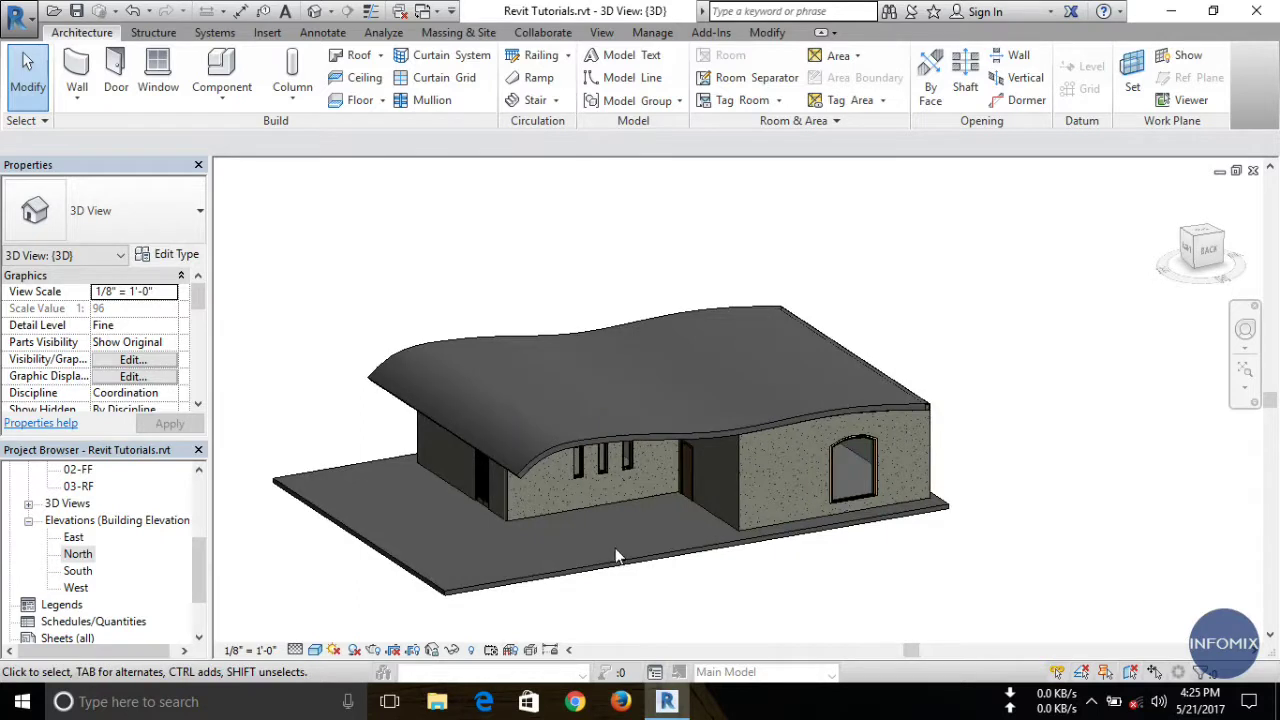